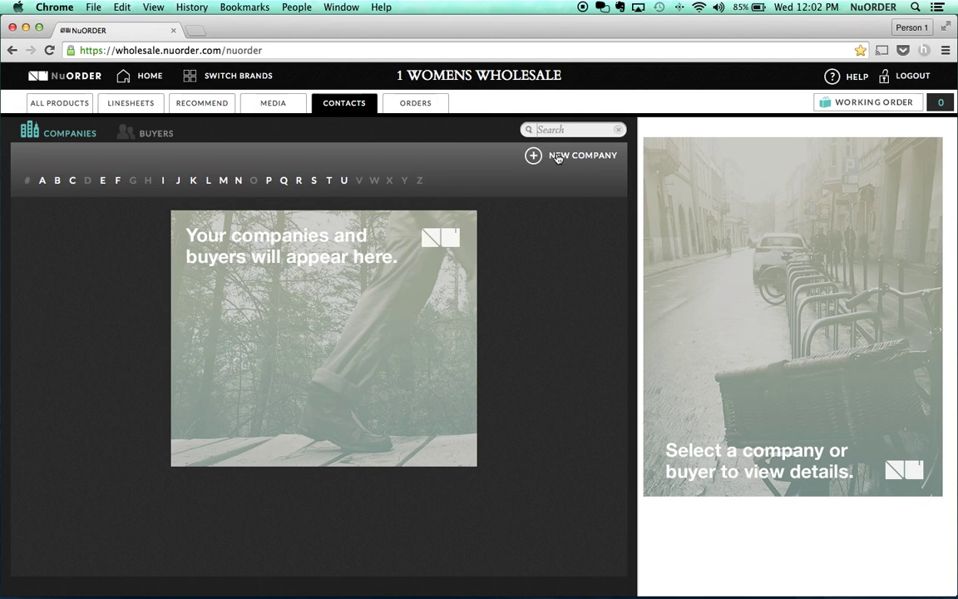
- Abandon a new company form that lacks a name, closing it without saving
click(558, 157)
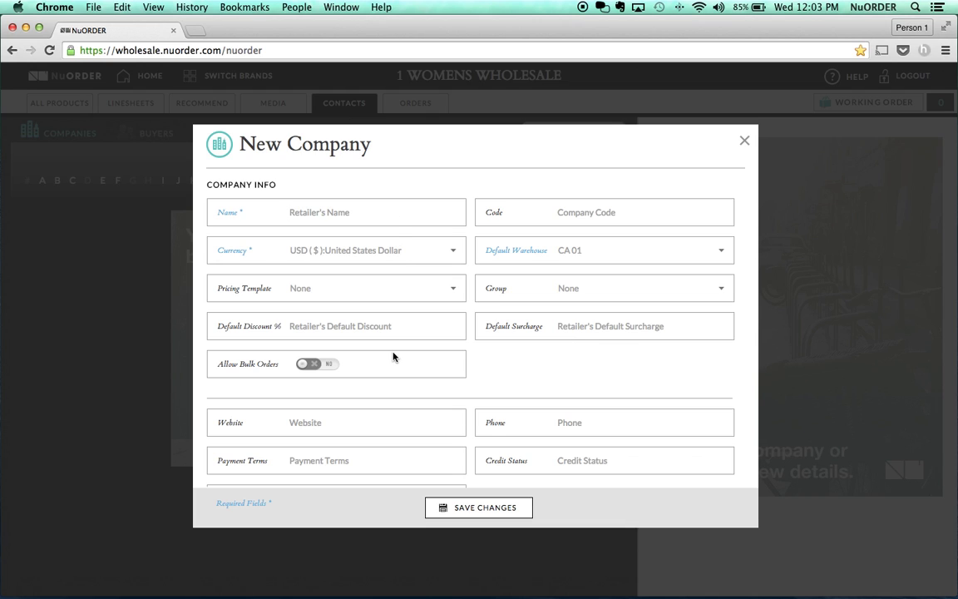
scroll(394, 357, down, 3)
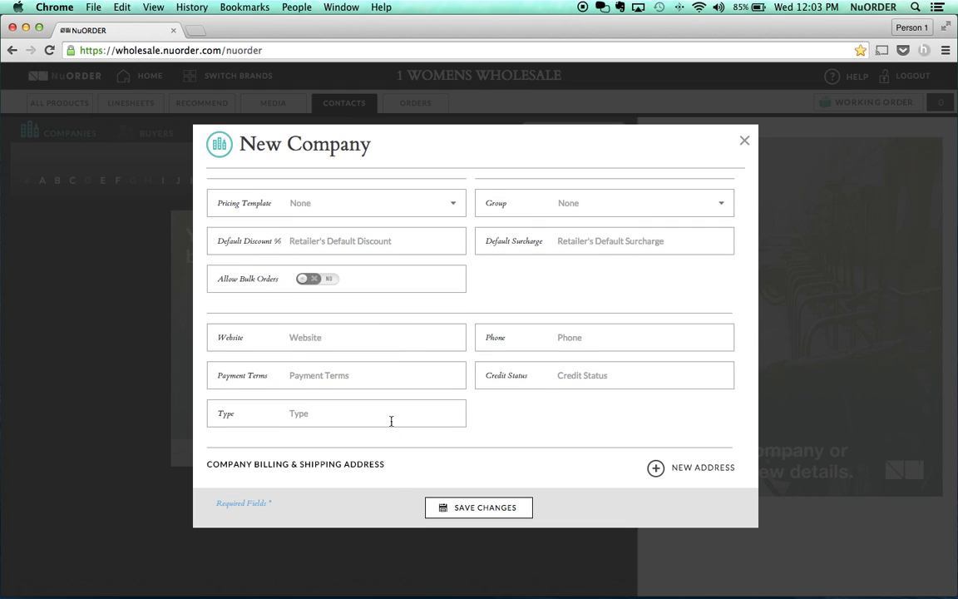
click(477, 510)
click(481, 353)
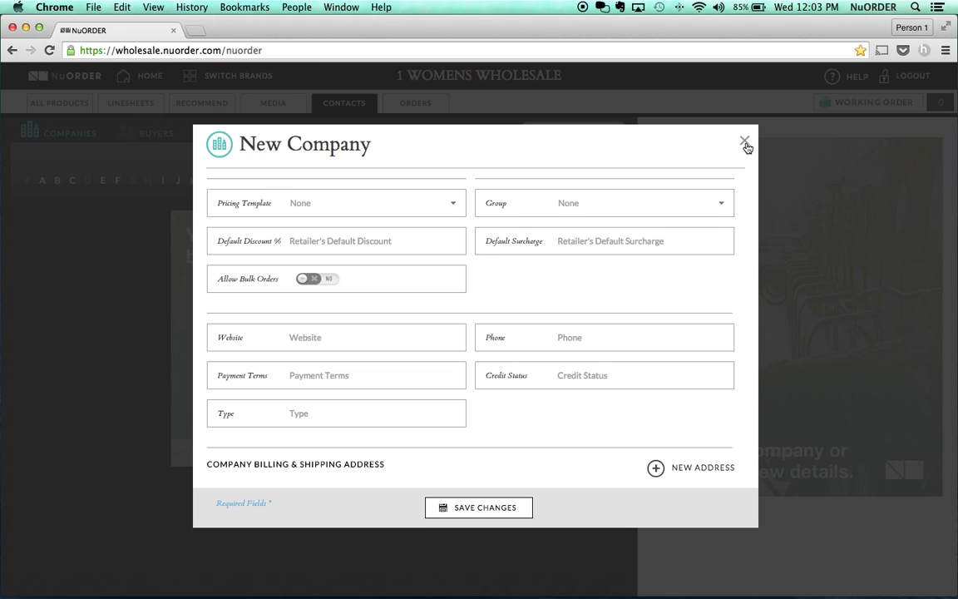
click(745, 143)
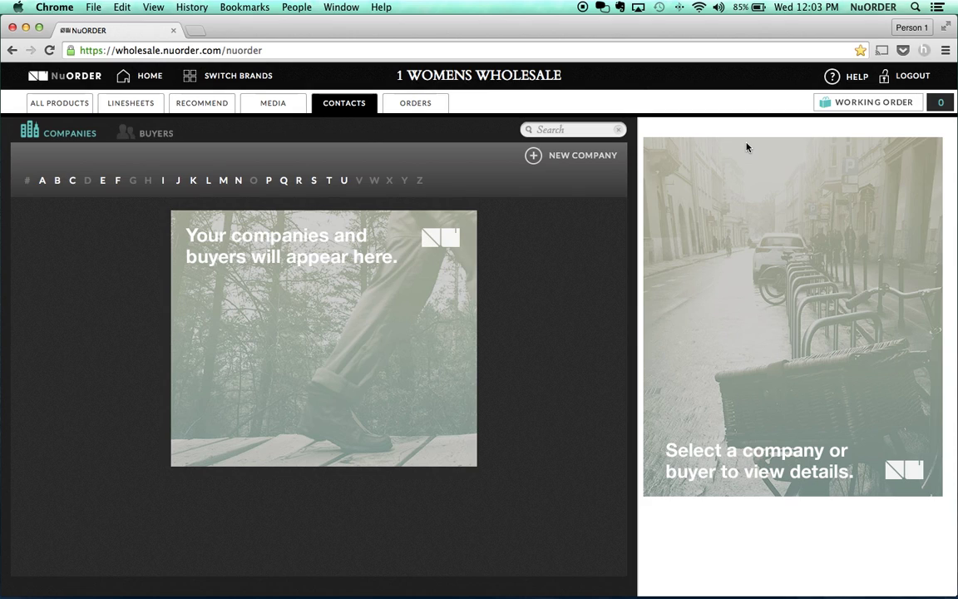
- Start a new buyer under Ali's Apparel and enter the buyer's full name and e-mail address
click(159, 136)
click(551, 156)
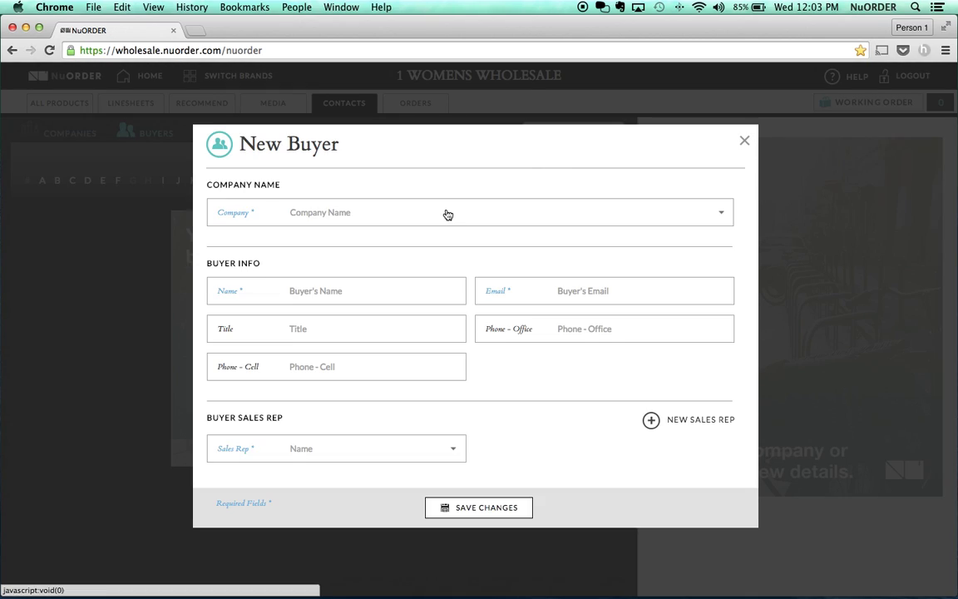
click(446, 213)
click(426, 319)
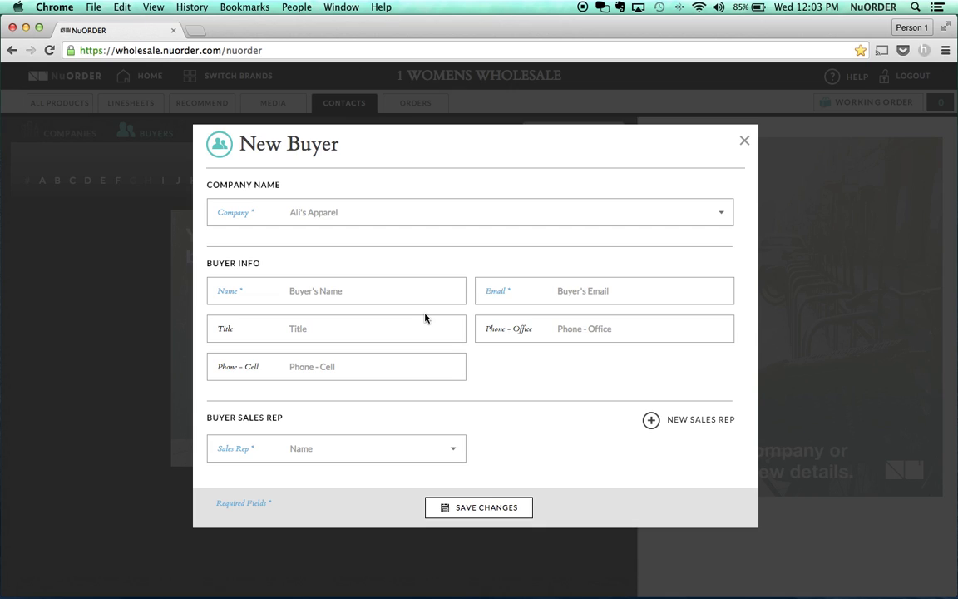
double_click(431, 290)
click(296, 290)
key(Tab)
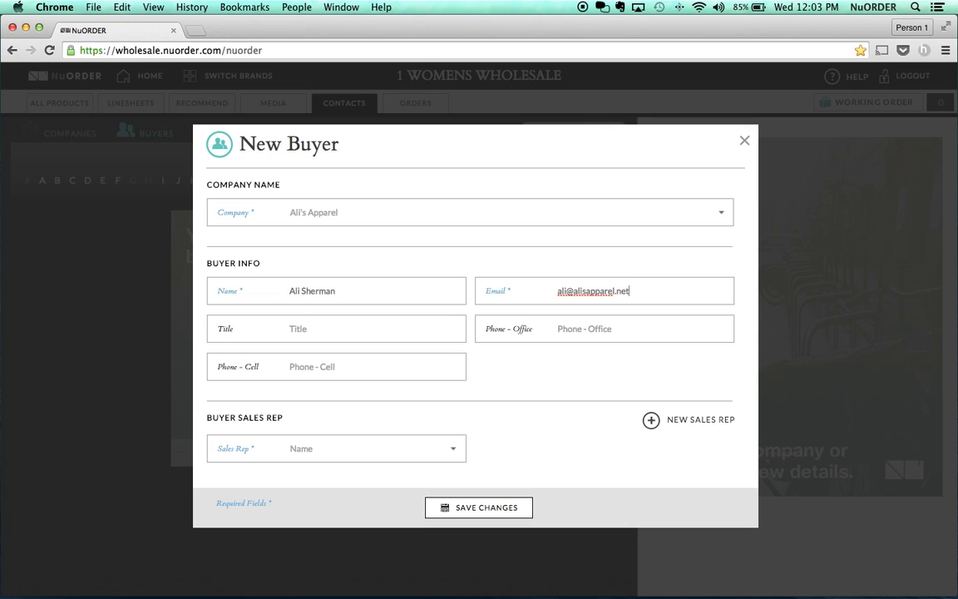
- Assign the matching sales rep, save the buyer account, and dismiss the confirmation
click(281, 443)
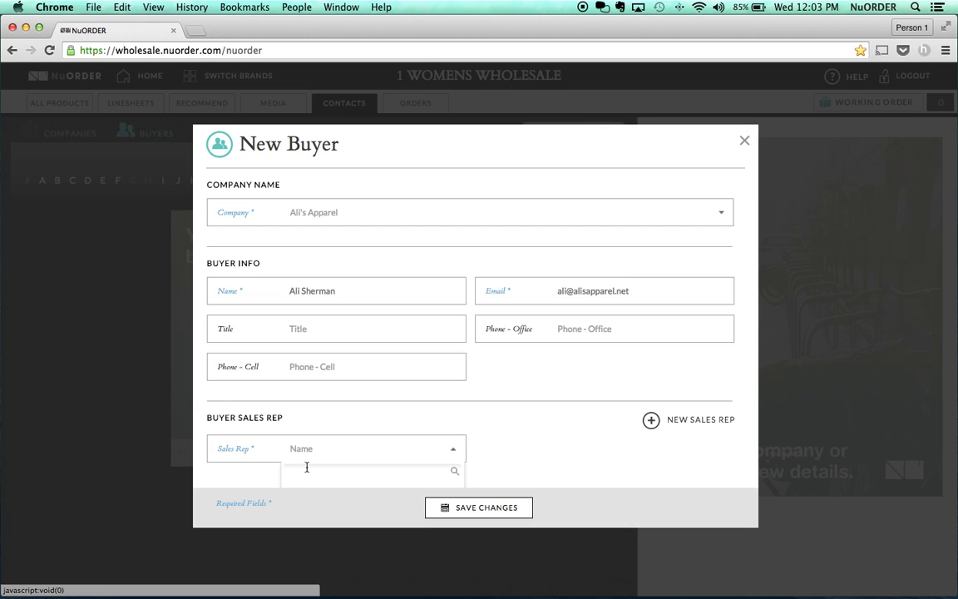
text(moll)
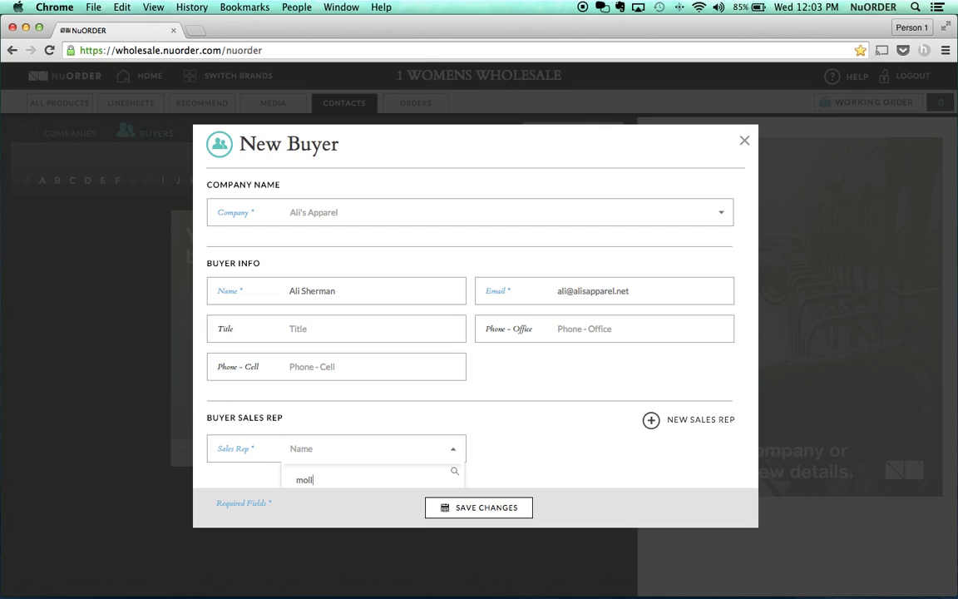
key(Return)
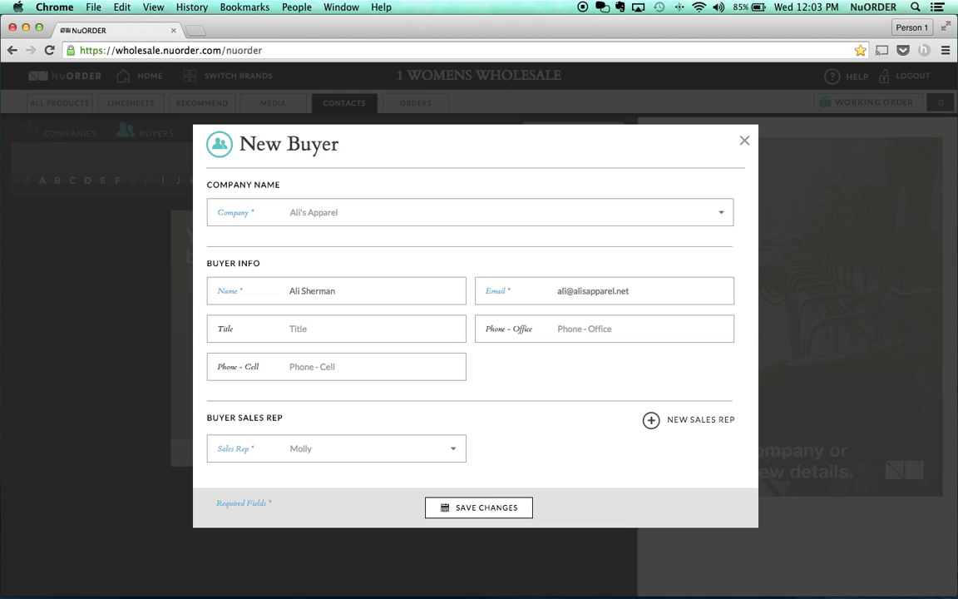
click(491, 512)
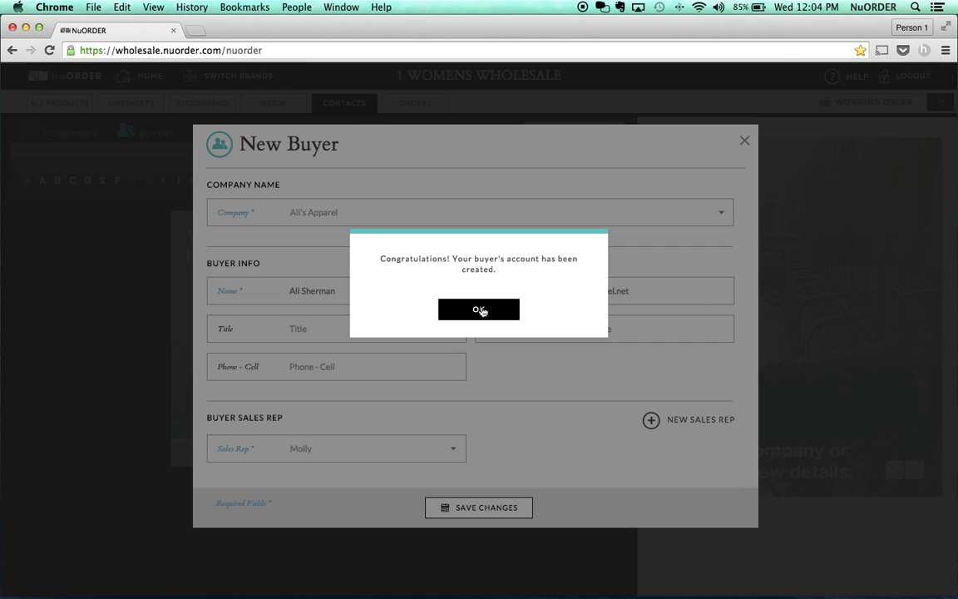
click(481, 310)
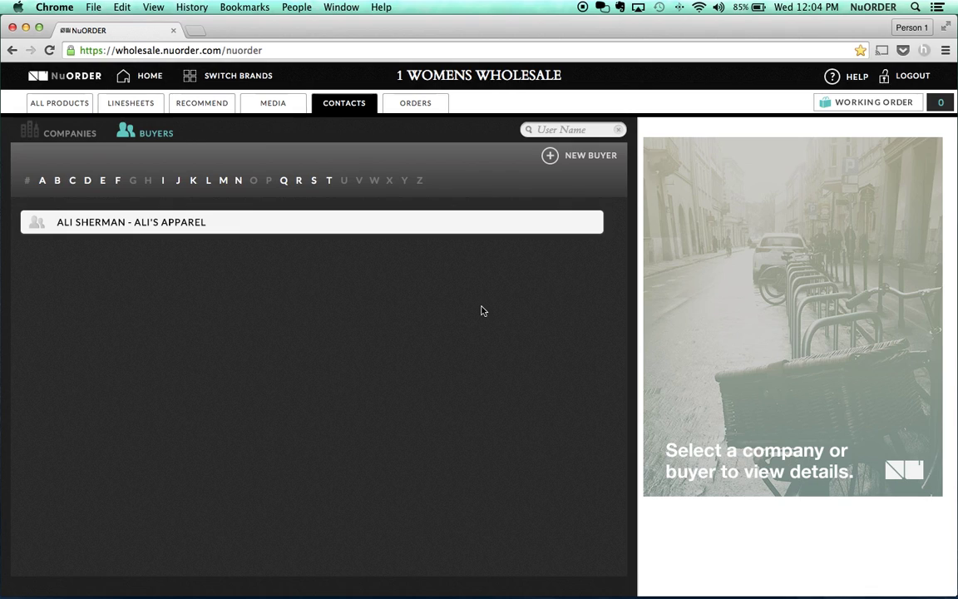
- Open the Apparel 2015 linesheet from Linesheets and bring up its e-mail Share panel
click(135, 111)
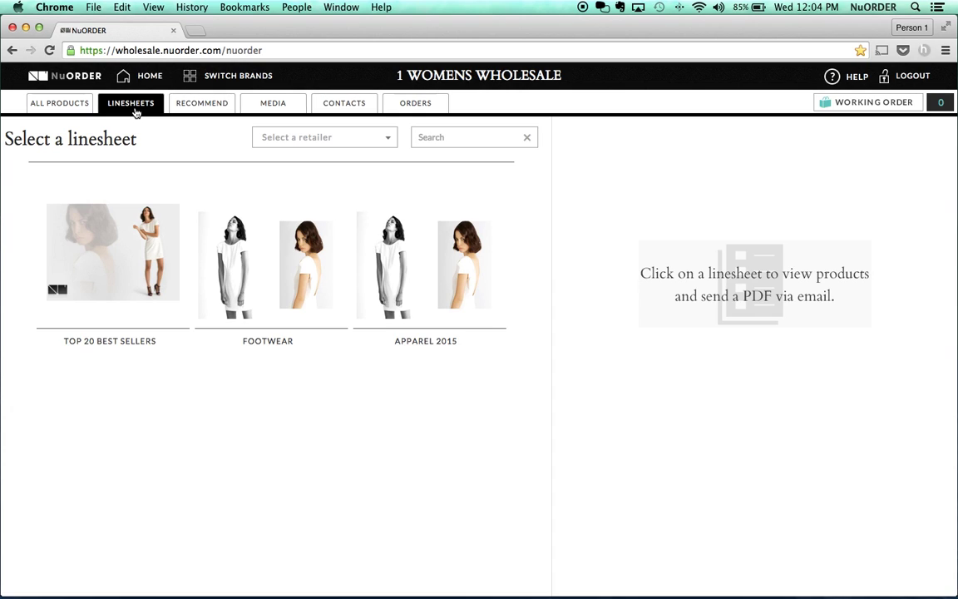
click(407, 262)
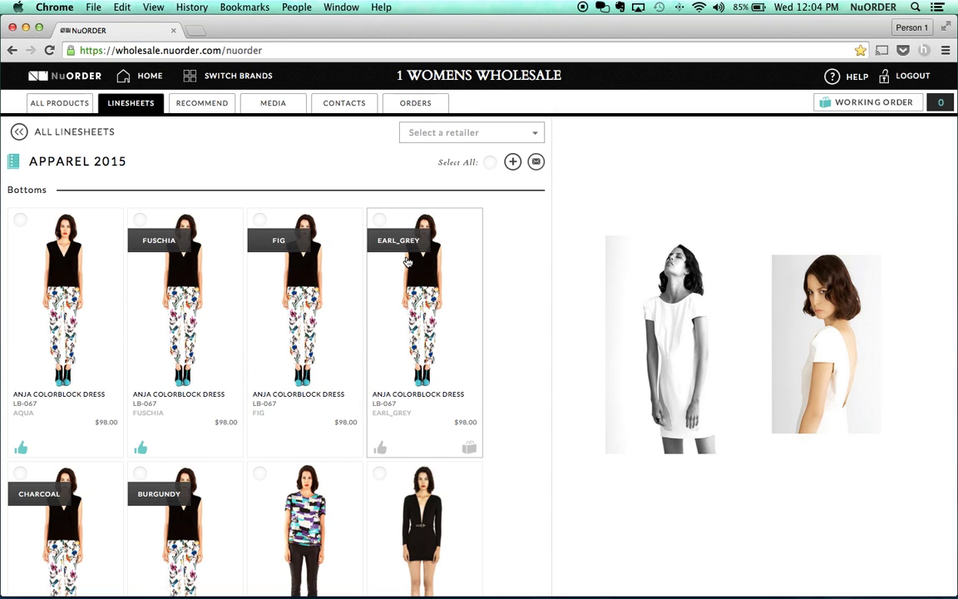
scroll(408, 263, down, 5)
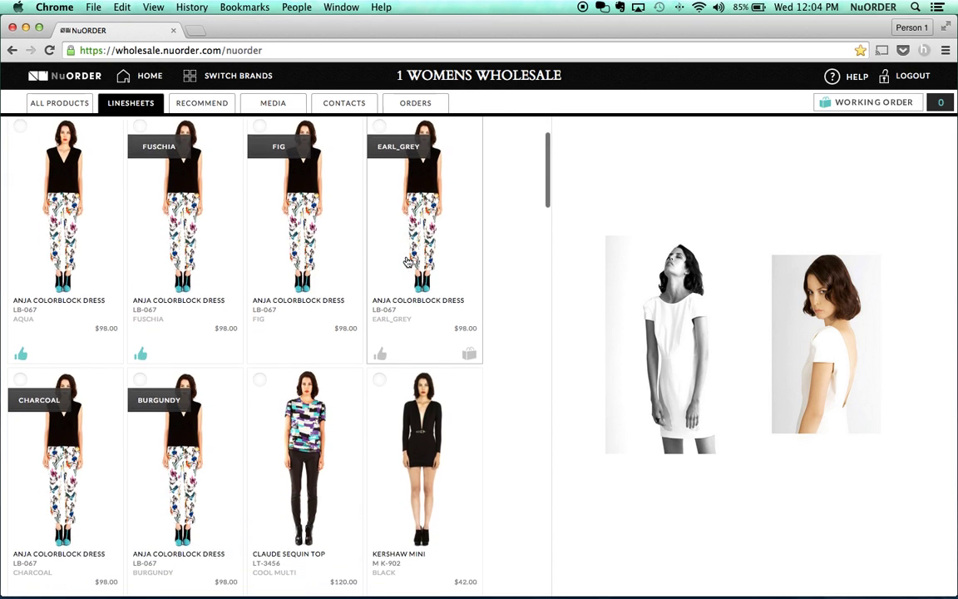
scroll(408, 263, up, 5)
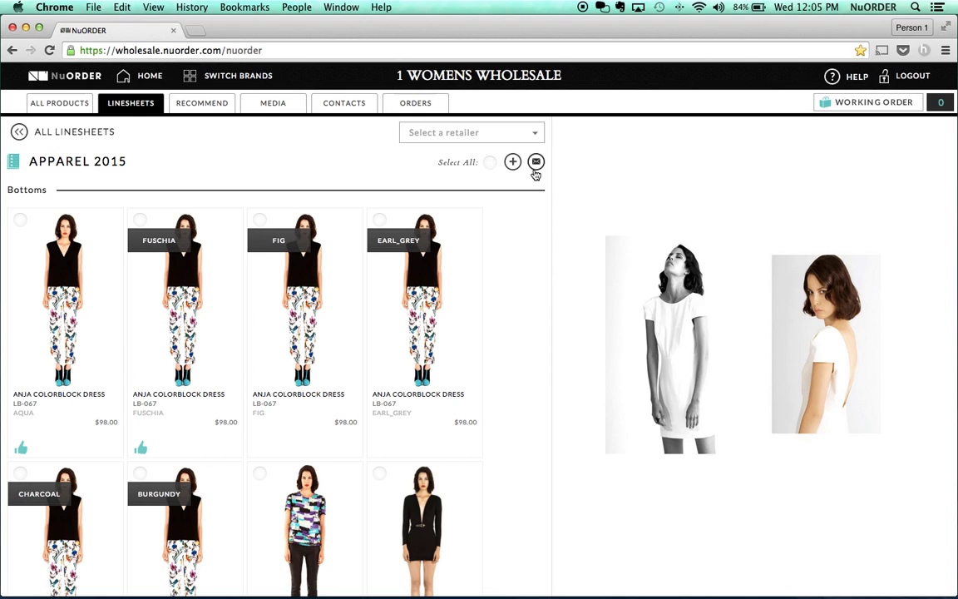
click(535, 170)
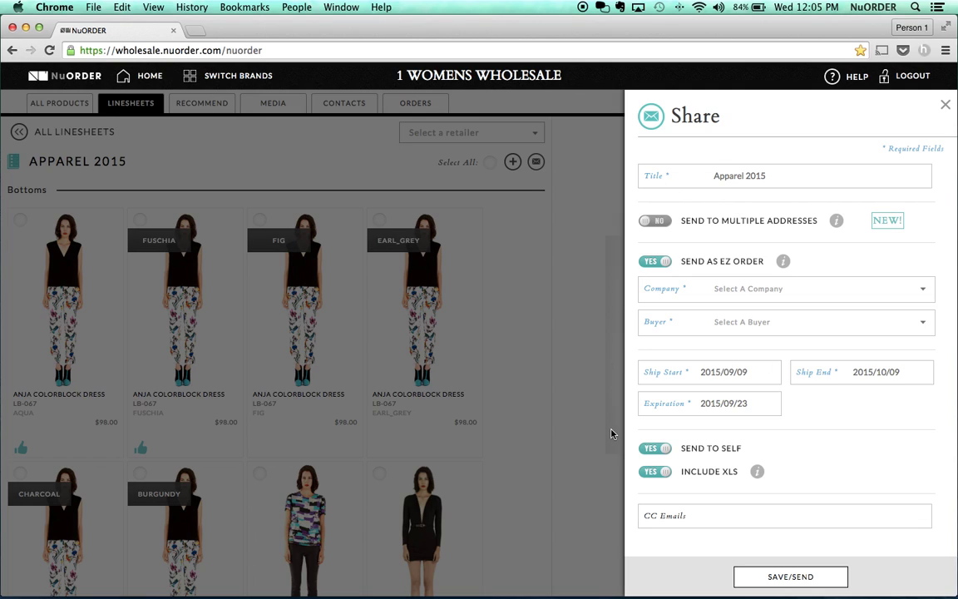
- Replace the share title 'Apparel 2015' with 'Great Seeing You at The Show!!!'
triple_click(744, 172)
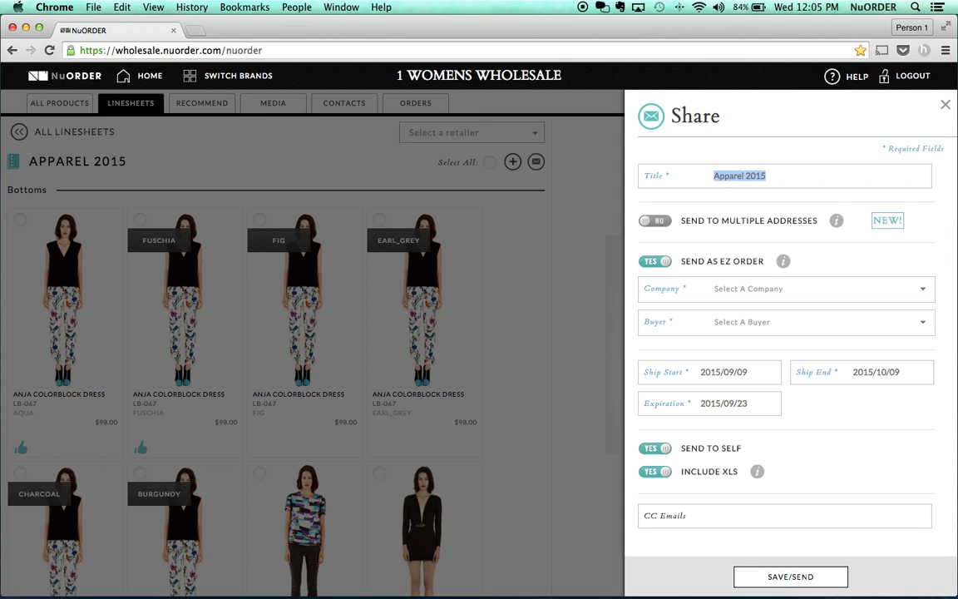
text(Great Seeing You at The Show!!!)
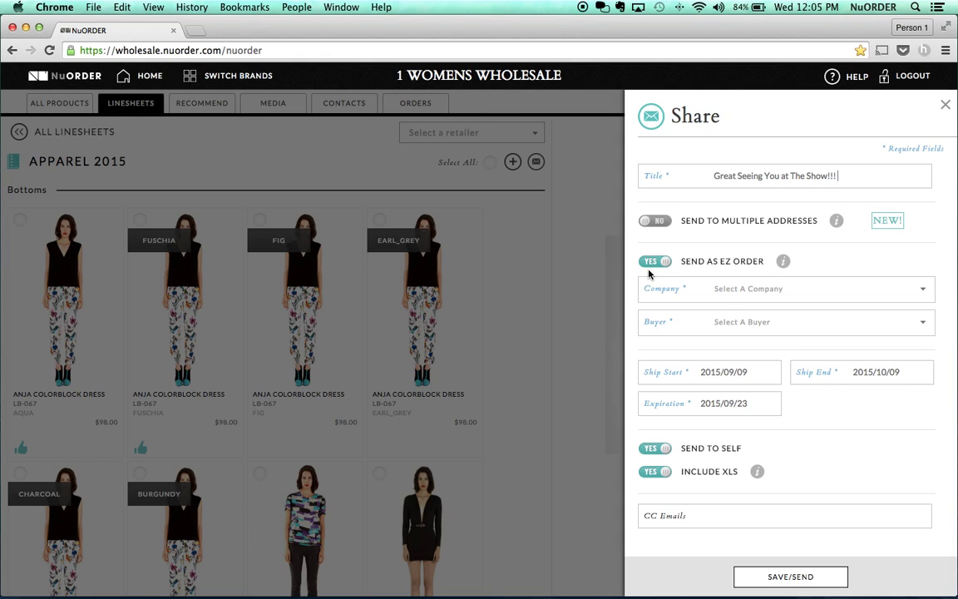
- Select Ali's Apparel as the EZ order's company
click(761, 292)
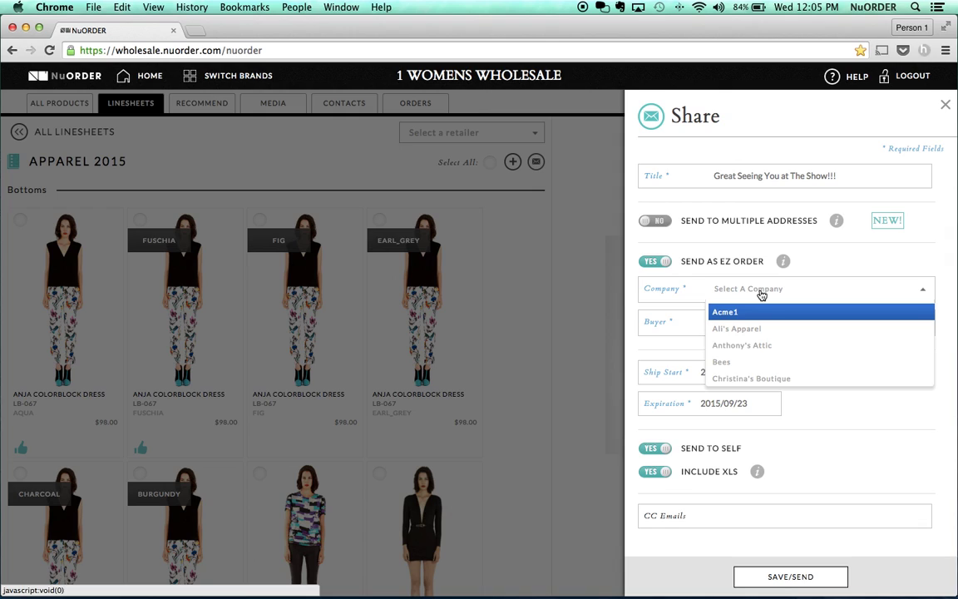
click(758, 334)
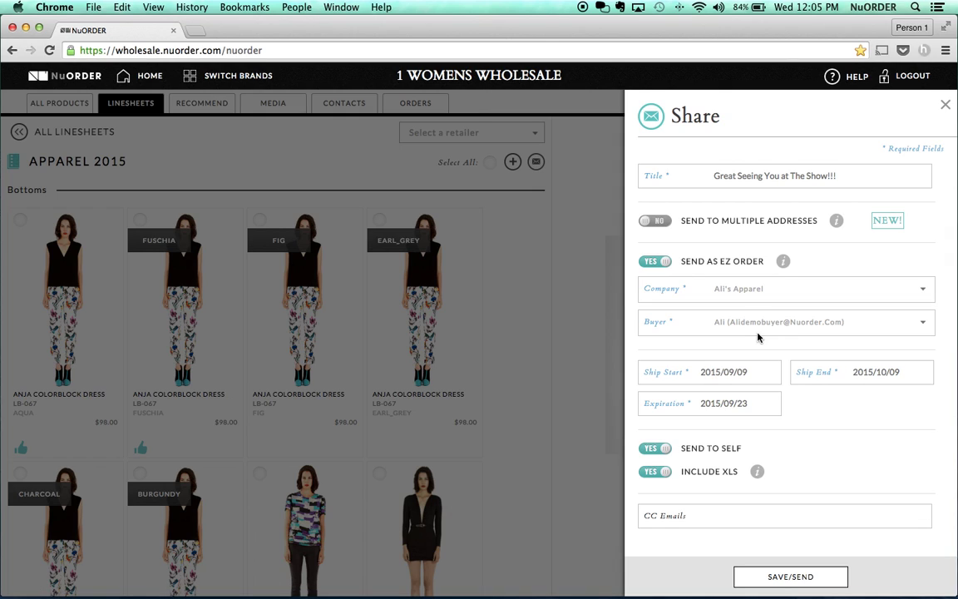
scroll(758, 337, down, 1)
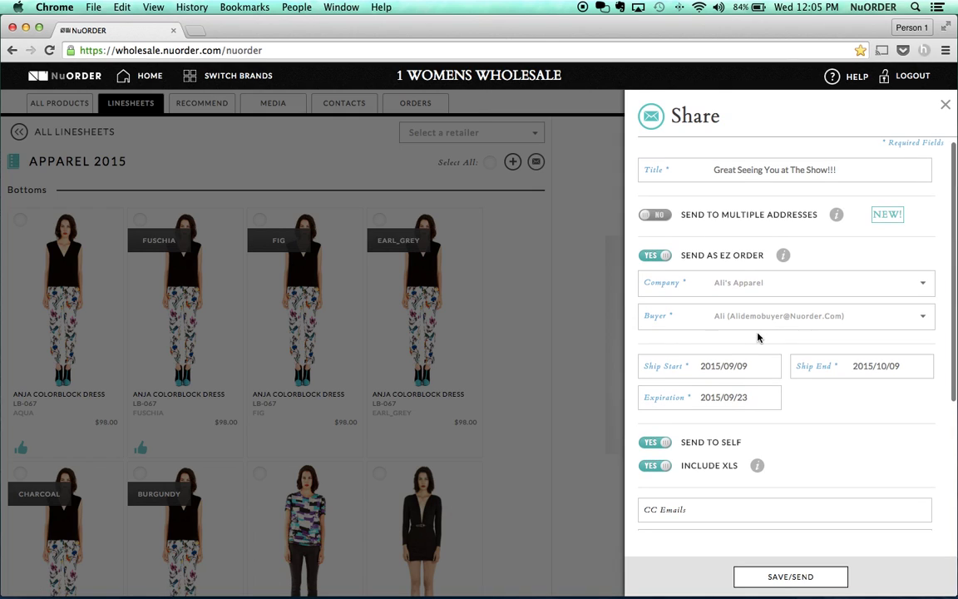
scroll(758, 337, down, 3)
scroll(758, 337, down, 1)
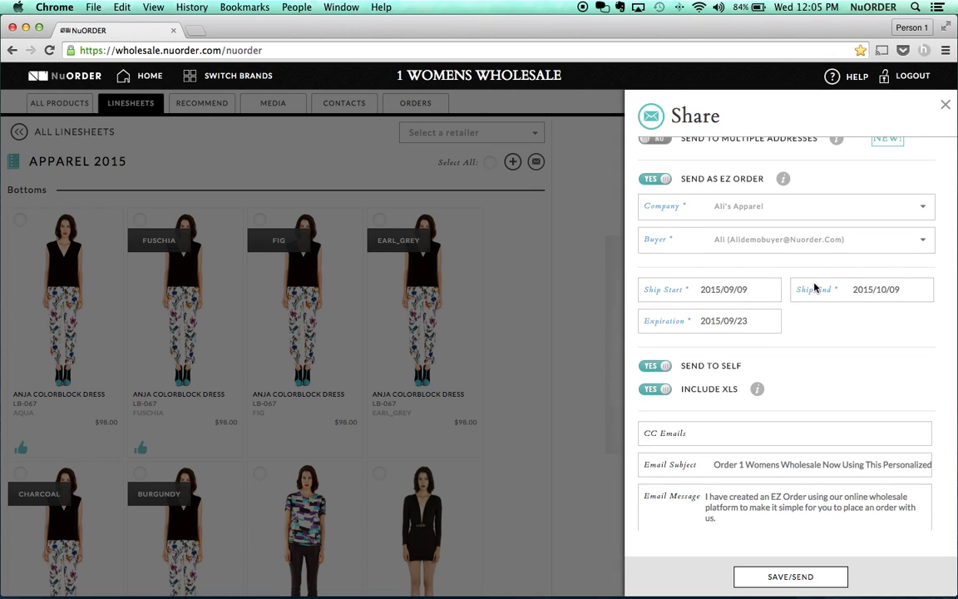
- Set the expiration date to 2015/10/15 in the calendar
click(748, 325)
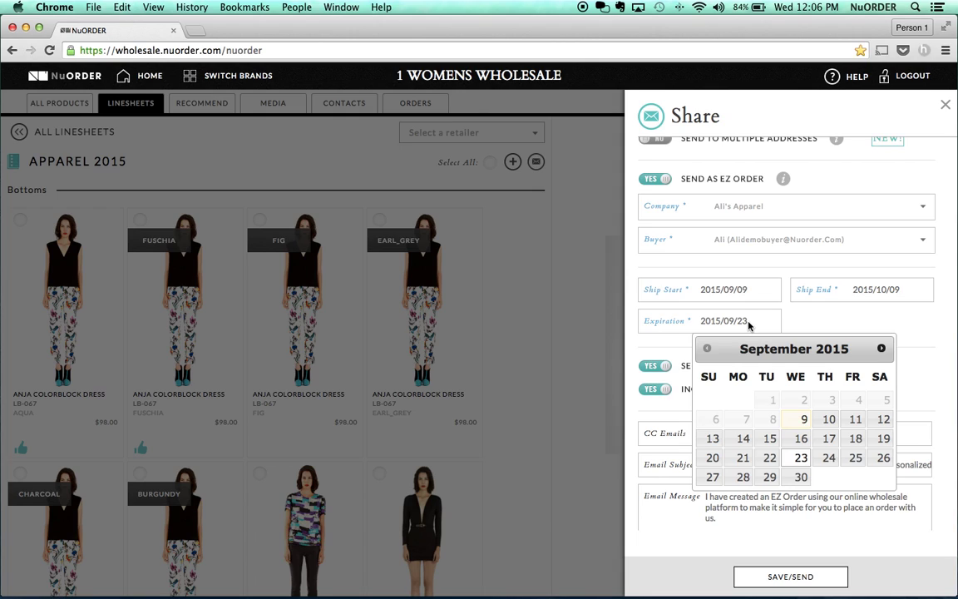
click(883, 352)
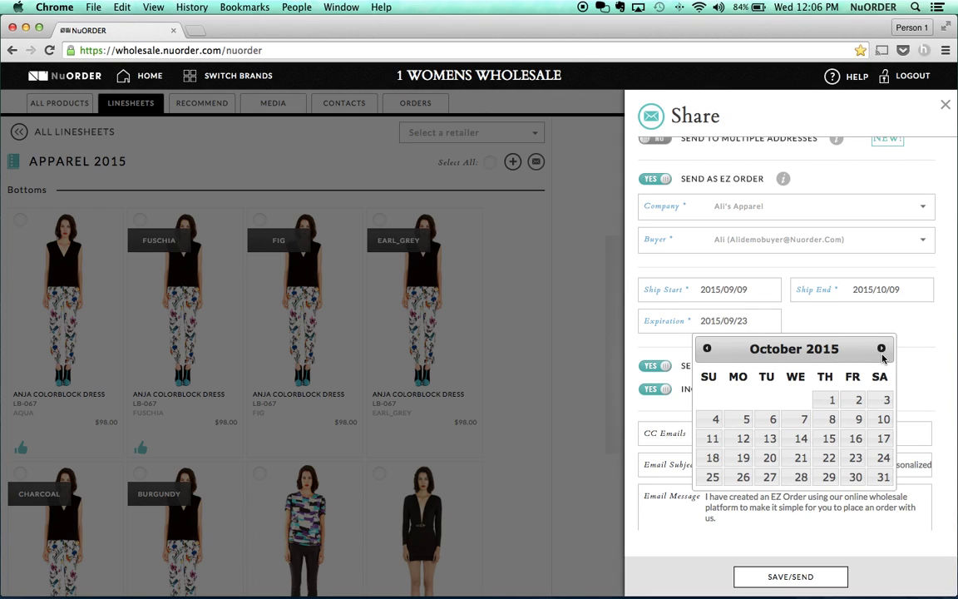
click(829, 438)
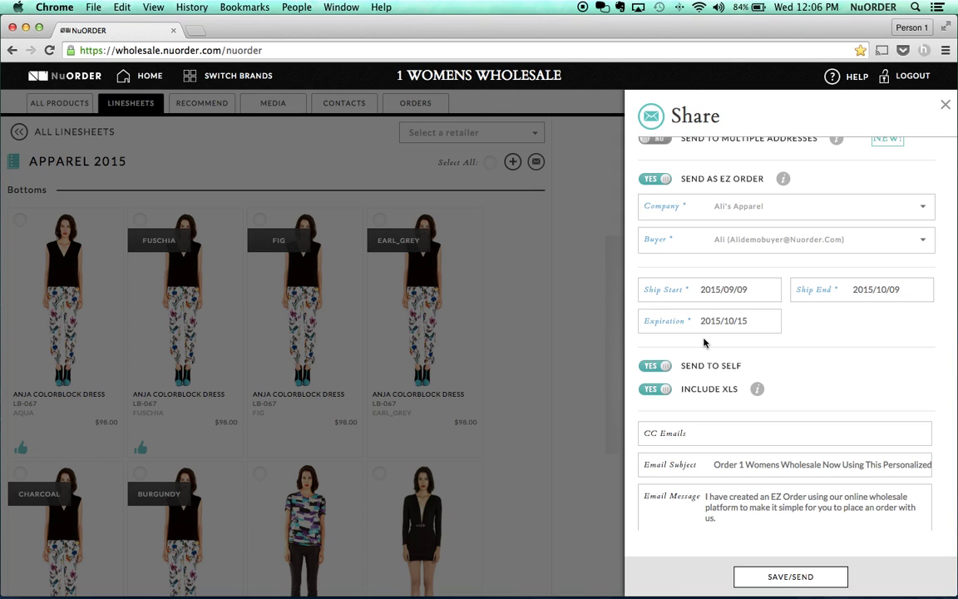
scroll(704, 342, down, 3)
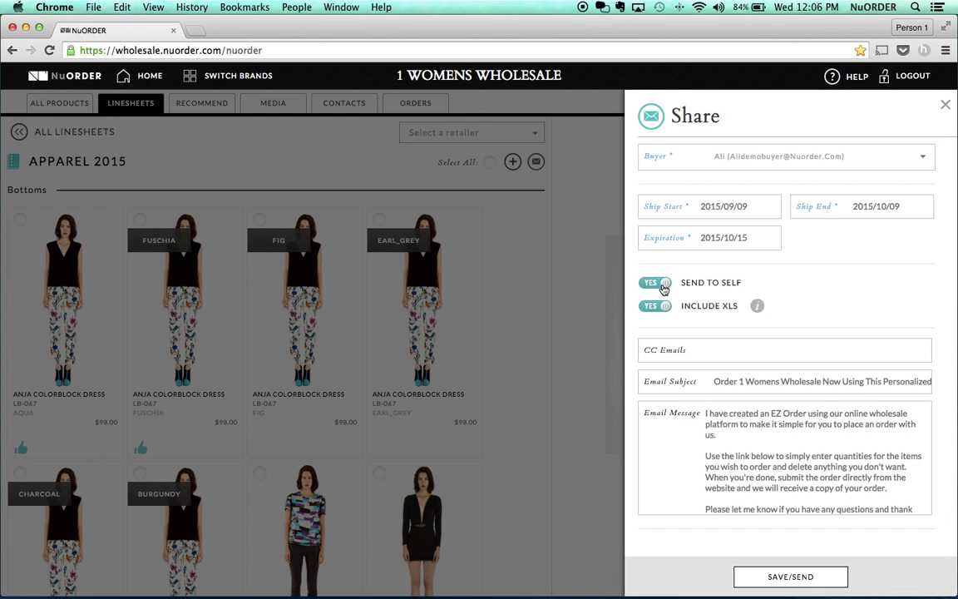
- Replace the email subject with '10% for all orders Submitted BEFORE 10/15'
scroll(663, 288, down, 1)
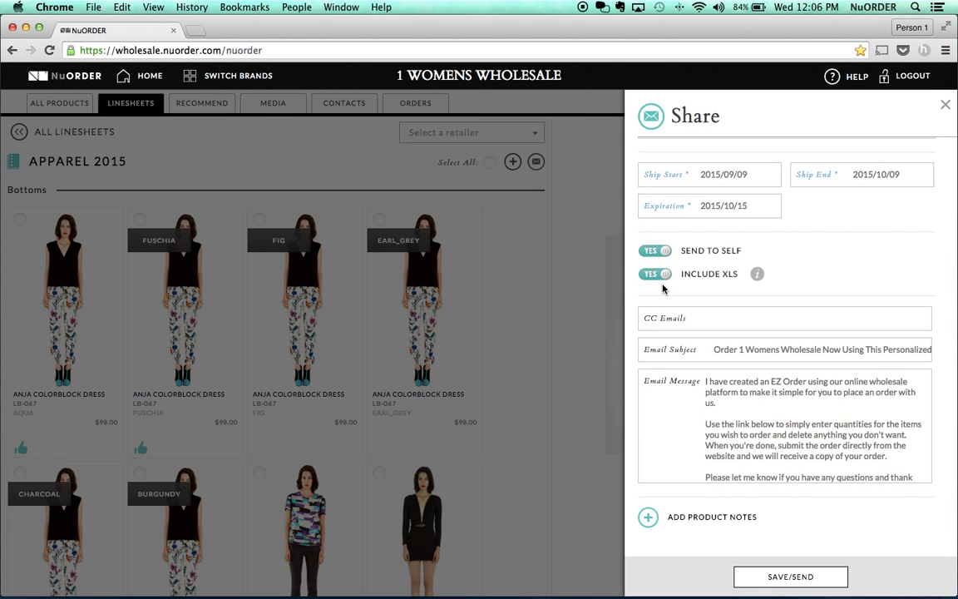
click(699, 321)
triple_click(730, 350)
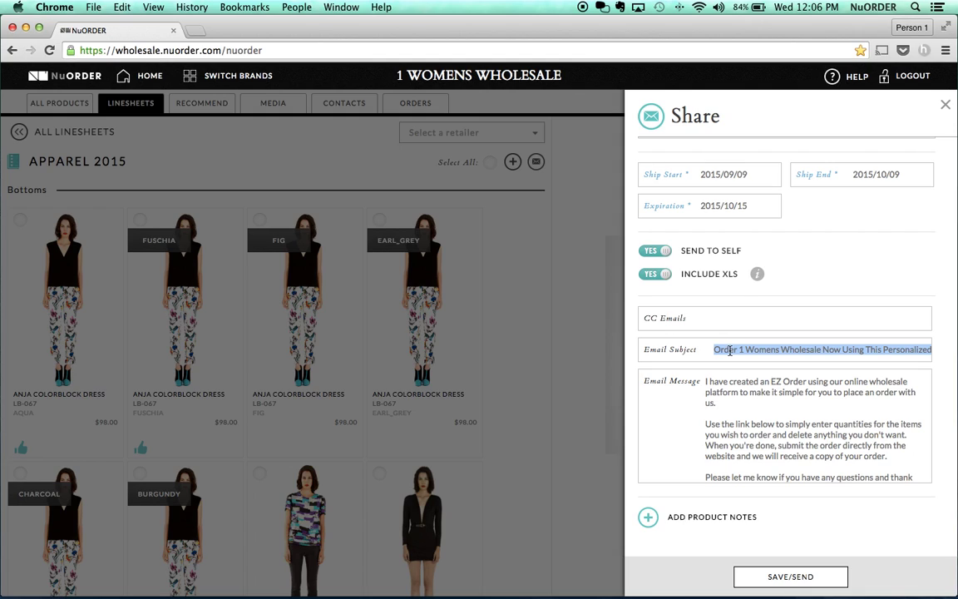
text(10% for all orders Submitted BEFORE 10/15)
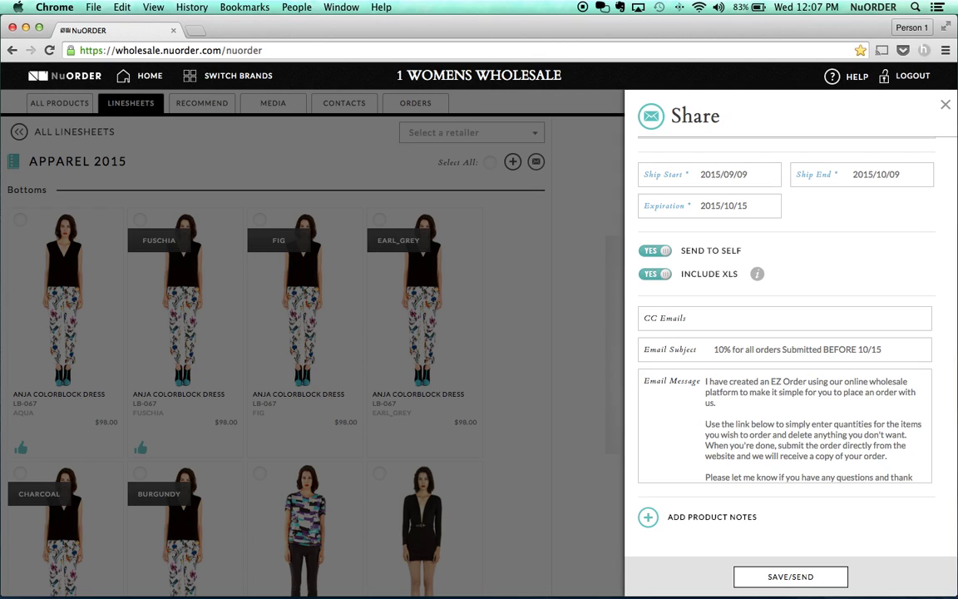
- Open Add Product Notes for the linesheet items
scroll(732, 436, down, 1)
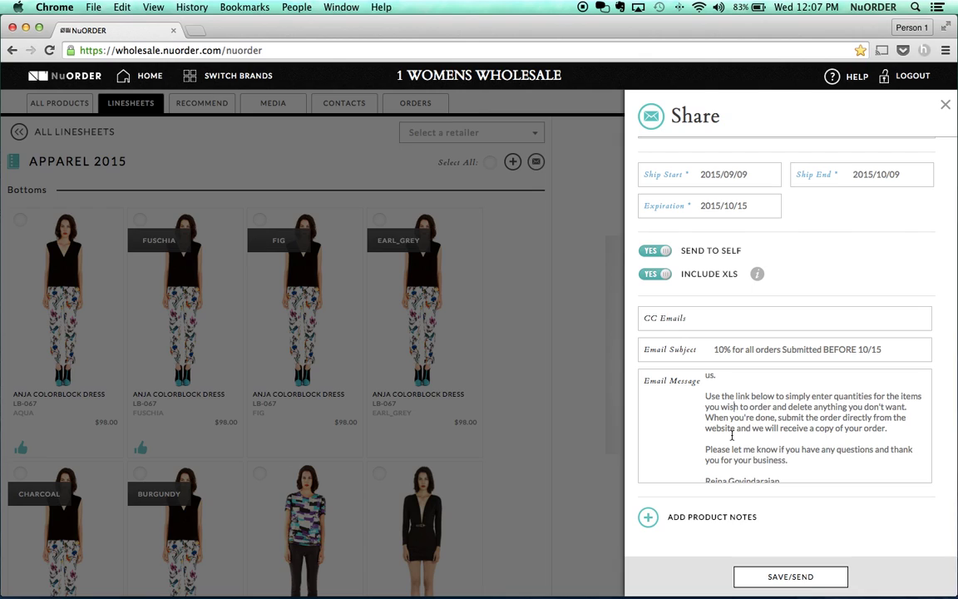
scroll(732, 435, down, 2)
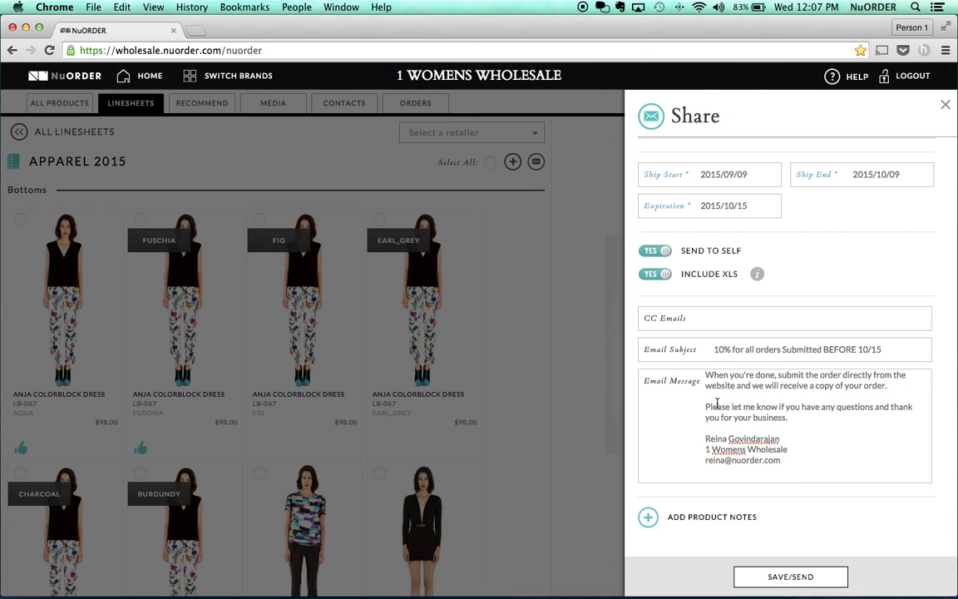
click(709, 516)
- Note Aqua as 'BEST SELLER' and Fuschia as 'AS SEEN IN VOGUE MAGAZINE', then send
click(745, 260)
text(BES)
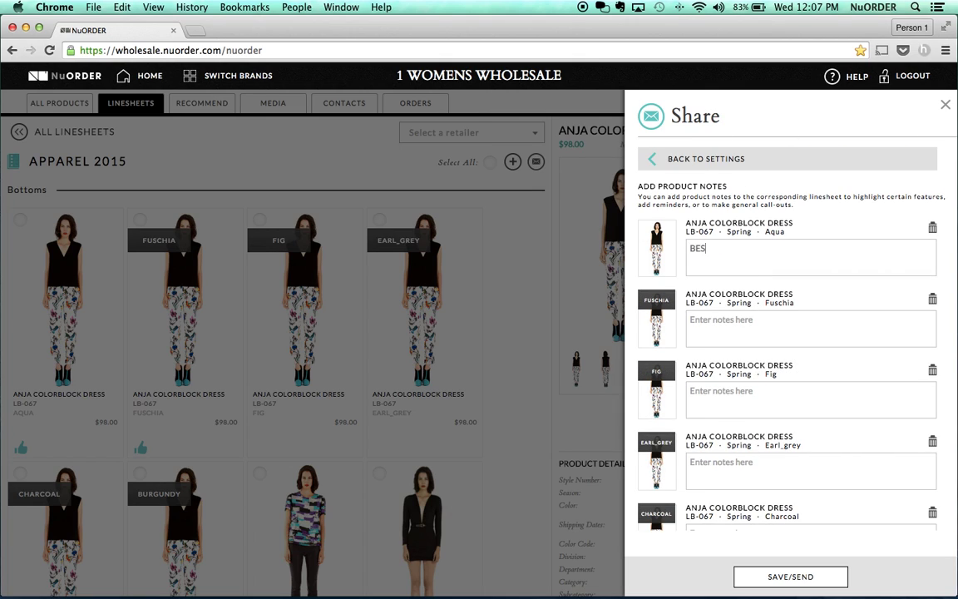
text(T SELLER)
click(724, 326)
text(AS SEEN IN VOGUR)
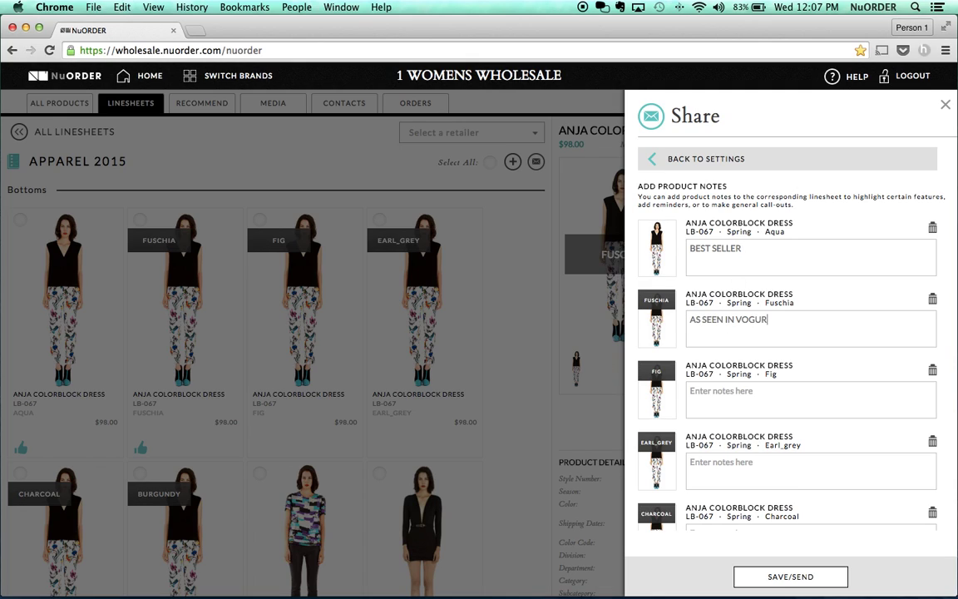
key(BackSpace)
text(E MAGAZINE)
click(810, 576)
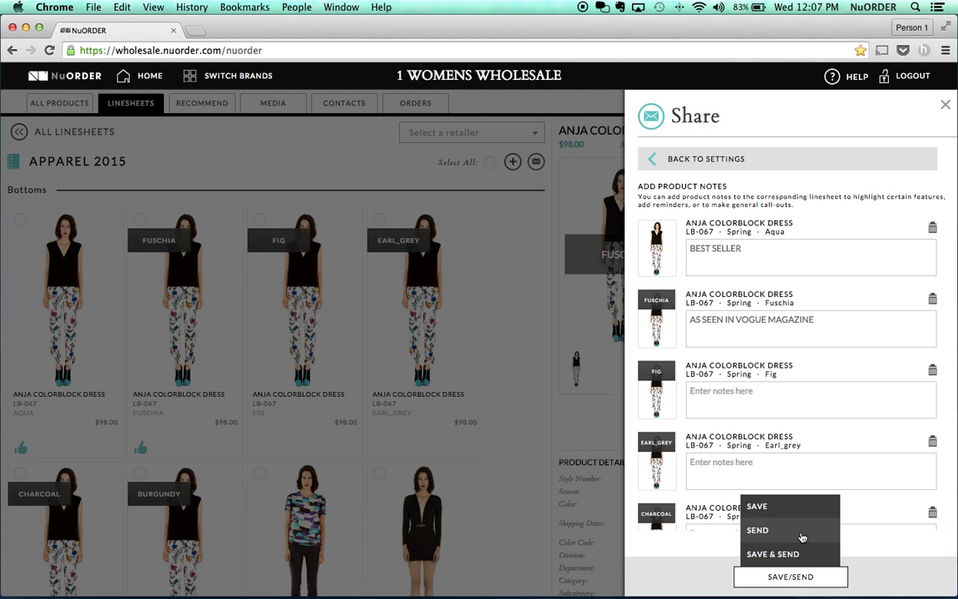
click(803, 532)
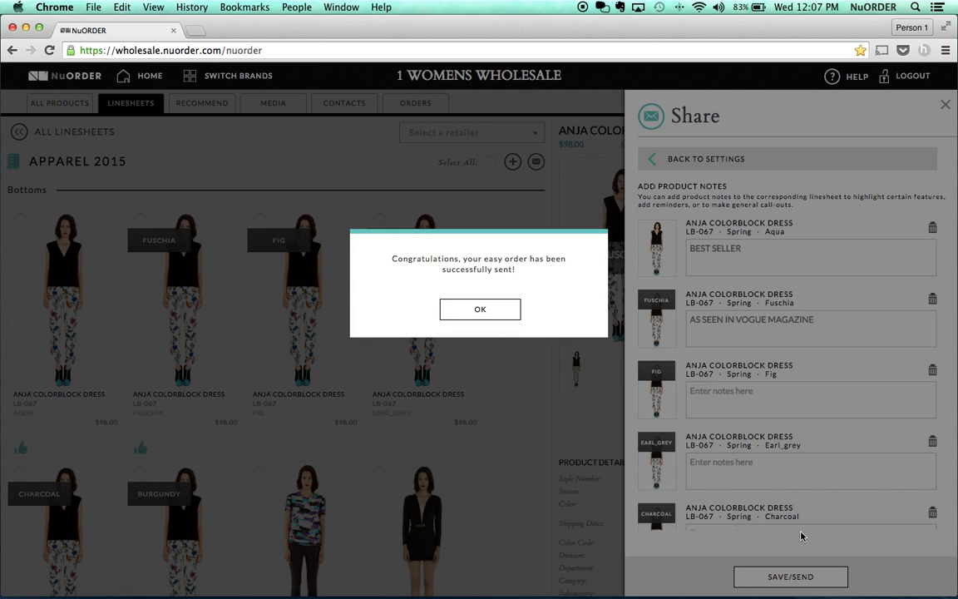
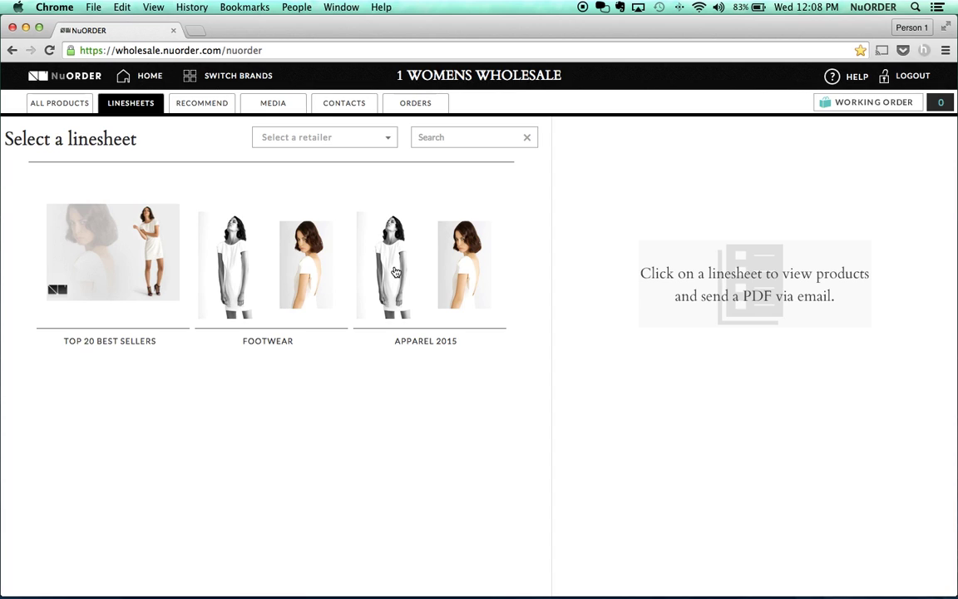
- Open the Apparel 2015 linesheet and like the FIG colorway of the Anja dress
right_click(446, 252)
key(Escape)
click(403, 289)
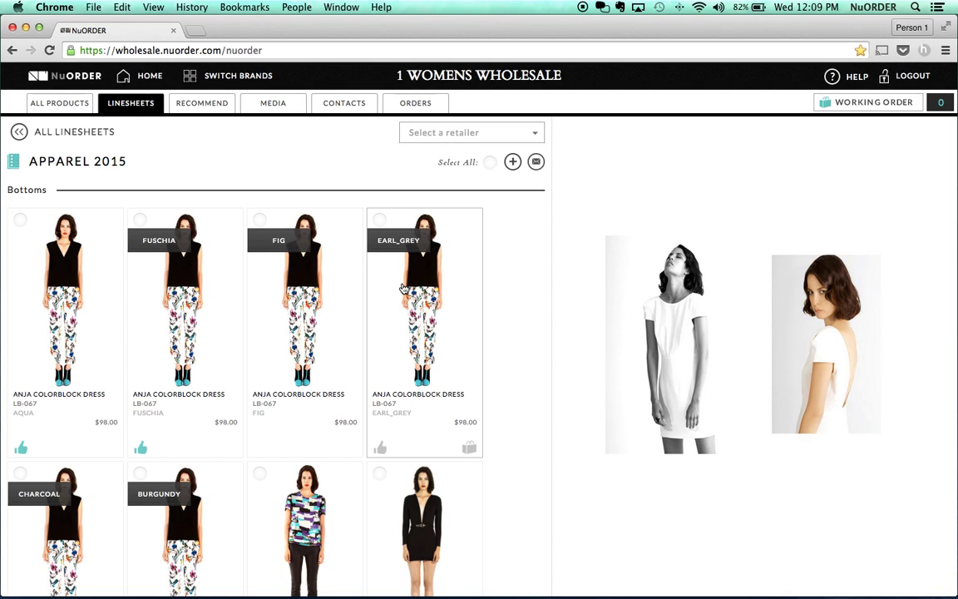
scroll(403, 289, down, 3)
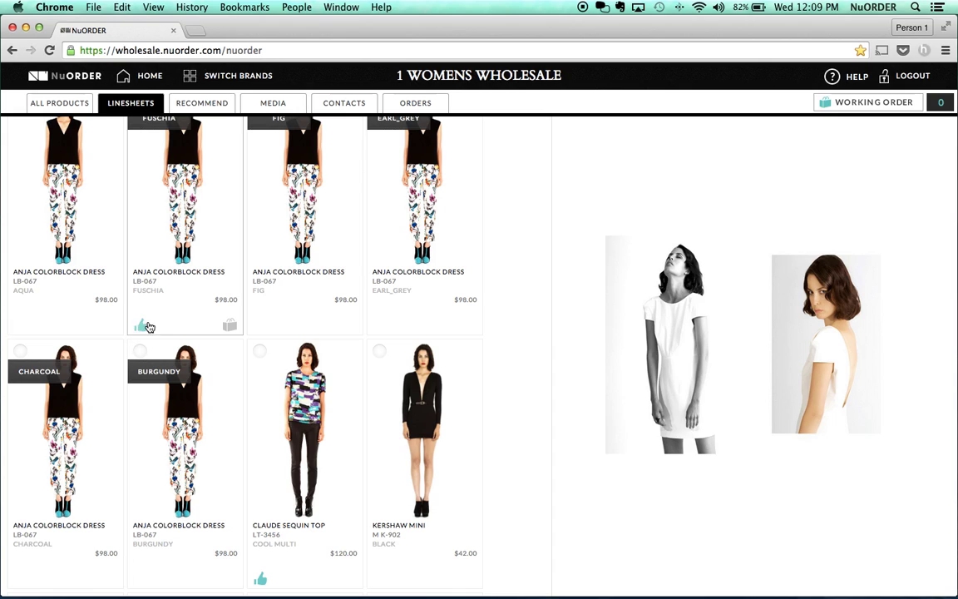
click(259, 326)
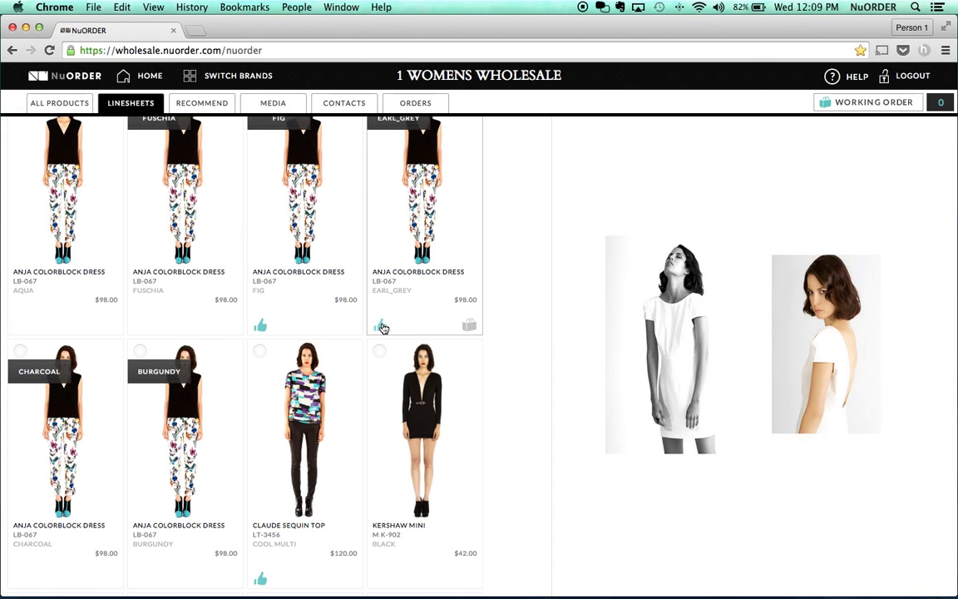
- Further down the linesheet, like the Galing Sequin Shorts
scroll(385, 327, down, 3)
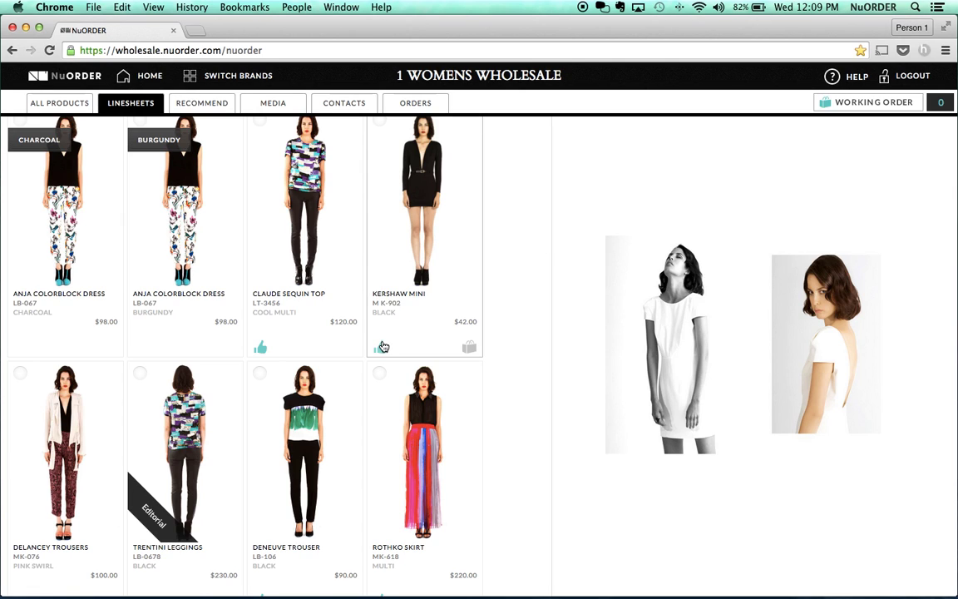
scroll(384, 346, down, 2)
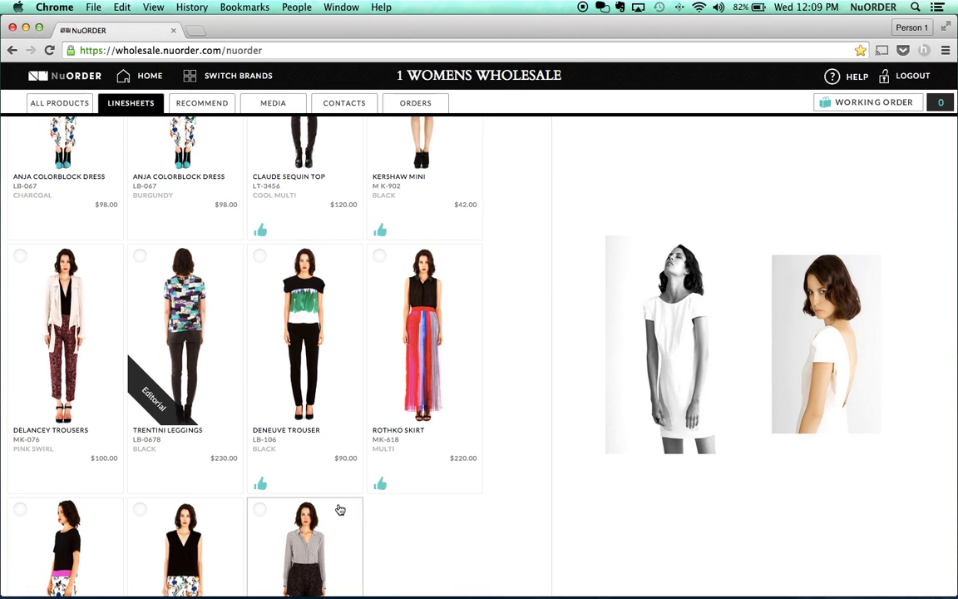
scroll(340, 509, down, 4)
click(260, 413)
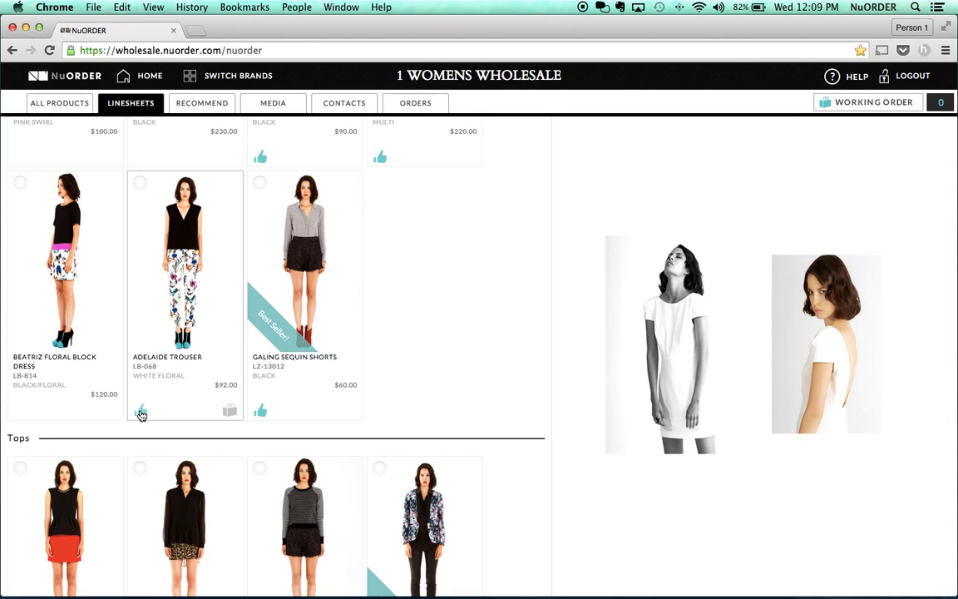
scroll(141, 414, up, 2)
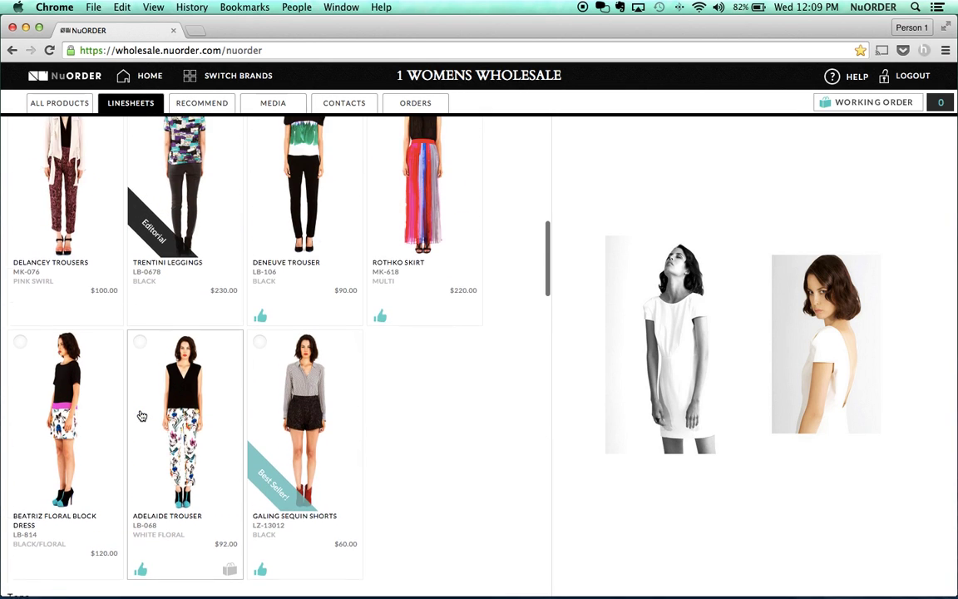
scroll(142, 415, down, 3)
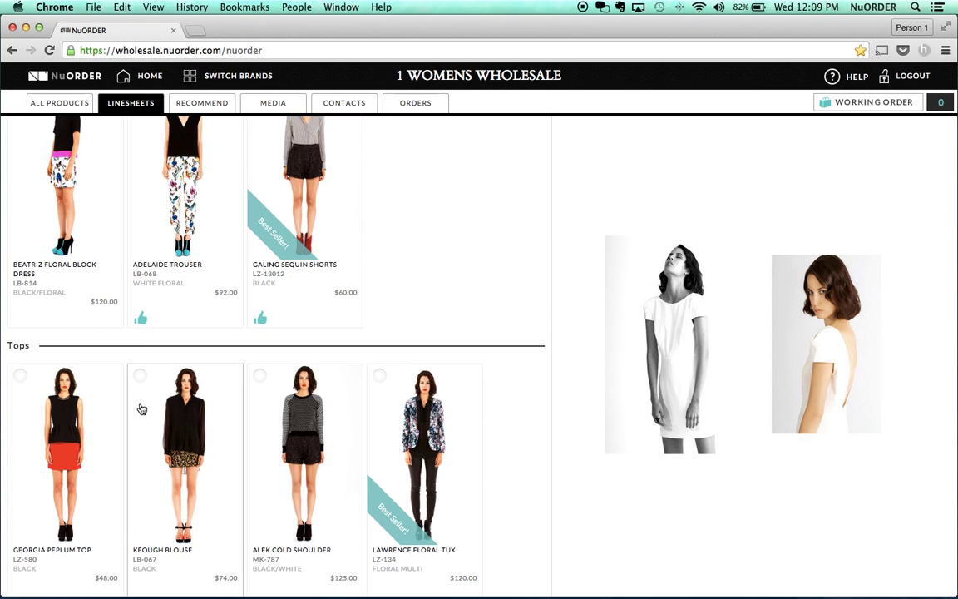
scroll(142, 408, down, 3)
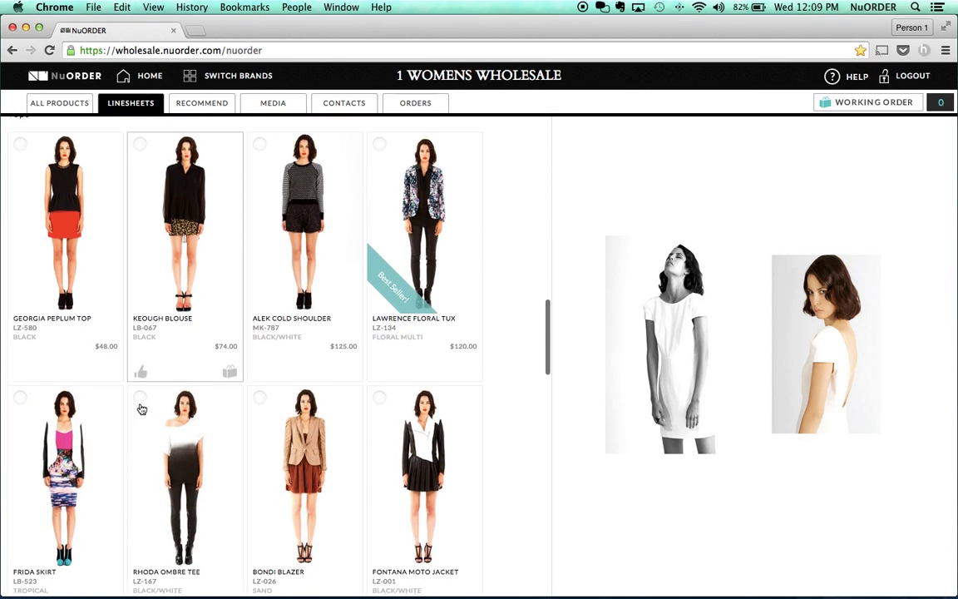
right_click(256, 366)
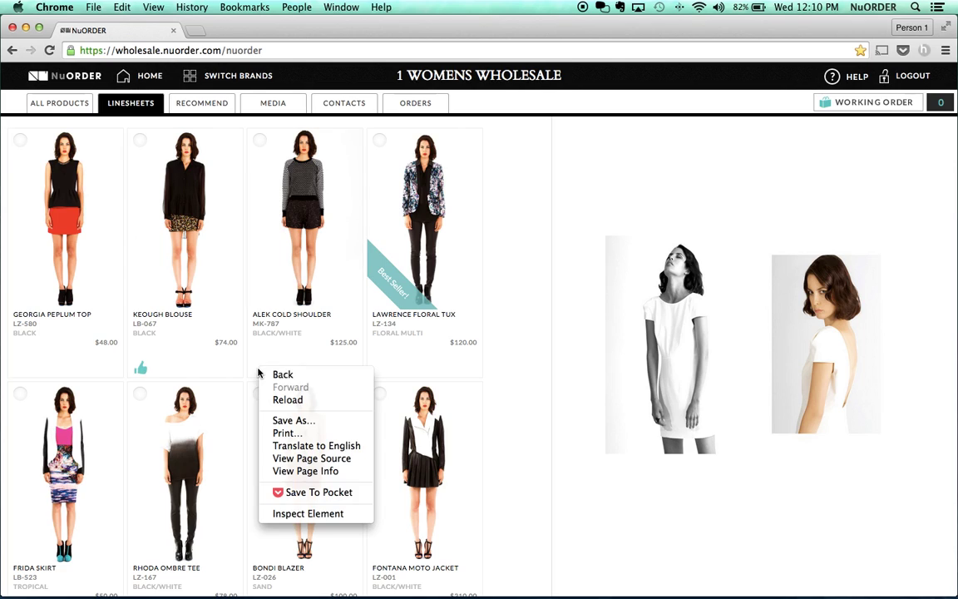
- Like the Alek Cold Shoulder, Bondi Blazer and Fontana Moto Jacket, then go to the Recommend page
click(266, 358)
click(261, 368)
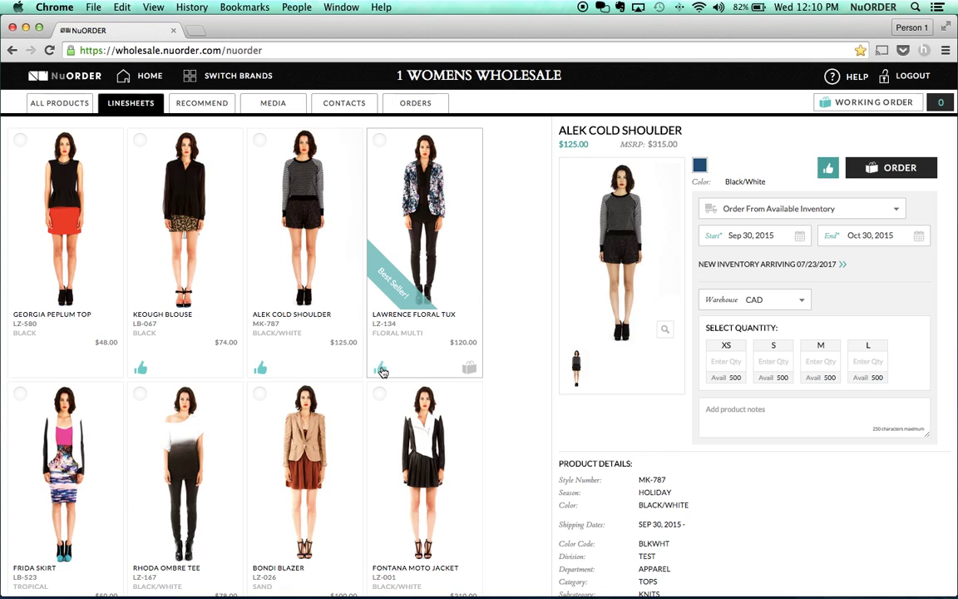
scroll(382, 372, down, 3)
click(260, 483)
click(380, 484)
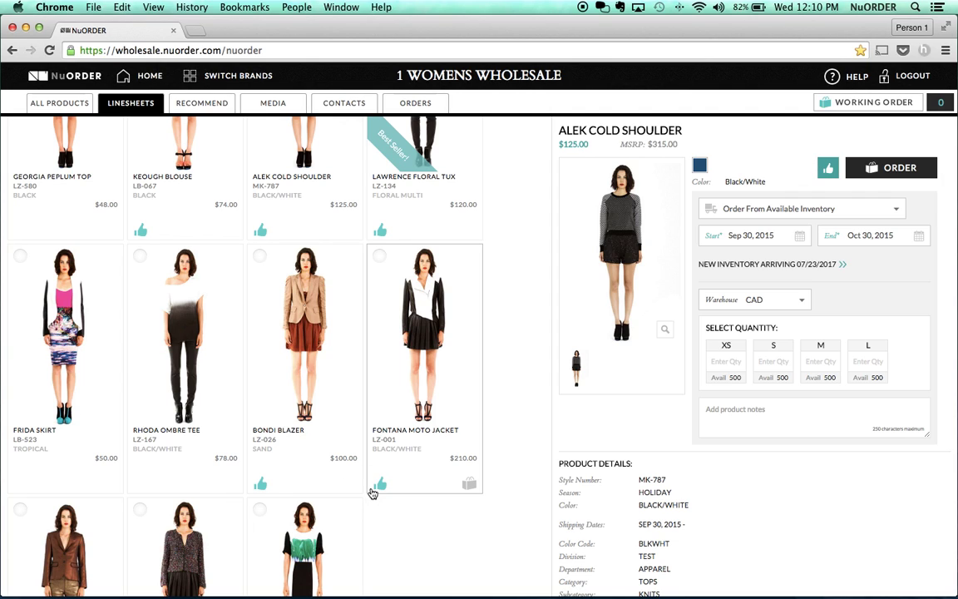
click(206, 104)
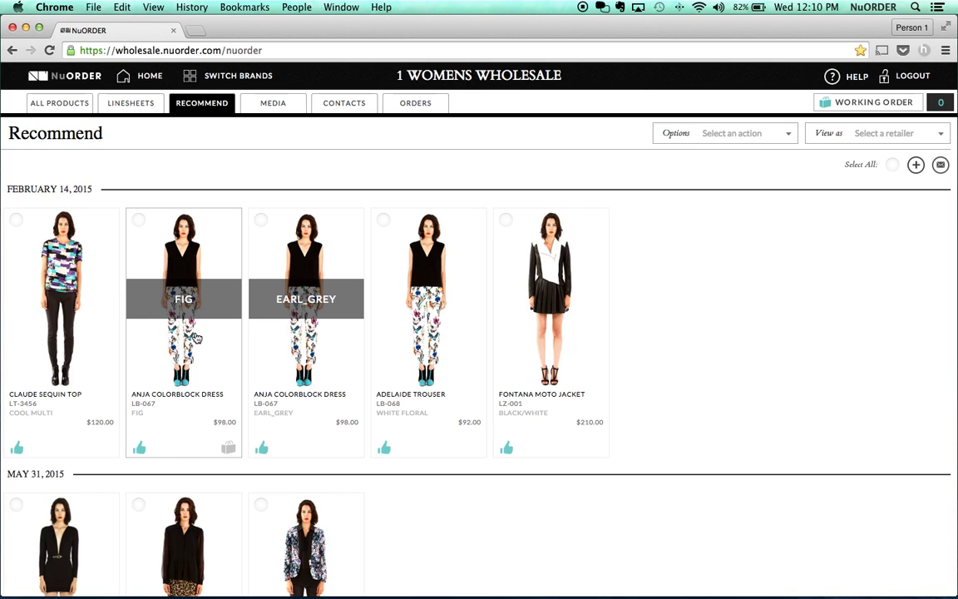
- Drag Adelaide Trouser and Lawrence Floral Tux into February 14, and Fontana Moto Jacket into May 31
drag(426, 318, 173, 319)
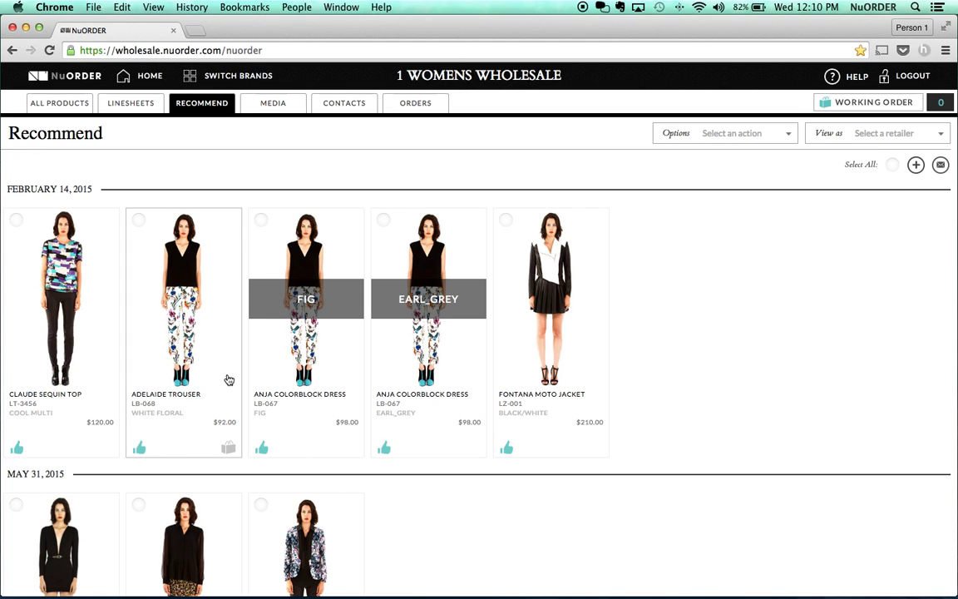
scroll(229, 376, down, 3)
scroll(229, 317, up, 2)
drag(499, 208, 200, 509)
scroll(200, 509, down, 3)
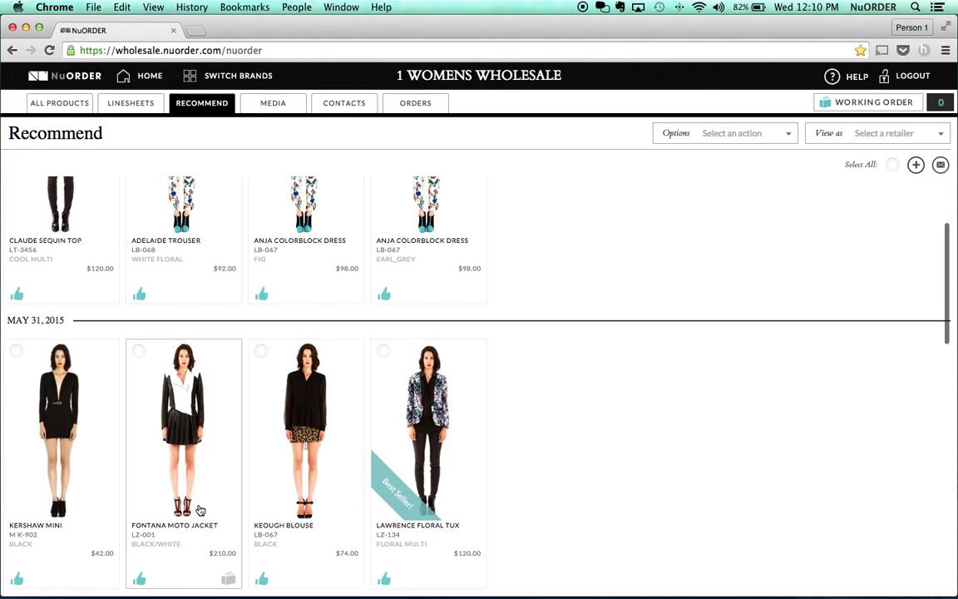
scroll(331, 502, up, 2)
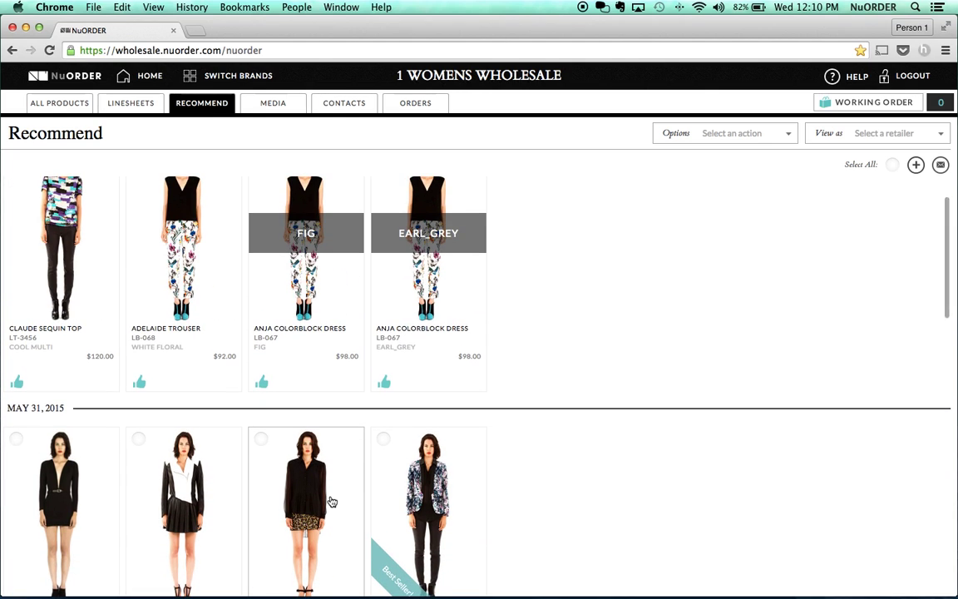
scroll(331, 441, up, 2)
drag(449, 539, 158, 263)
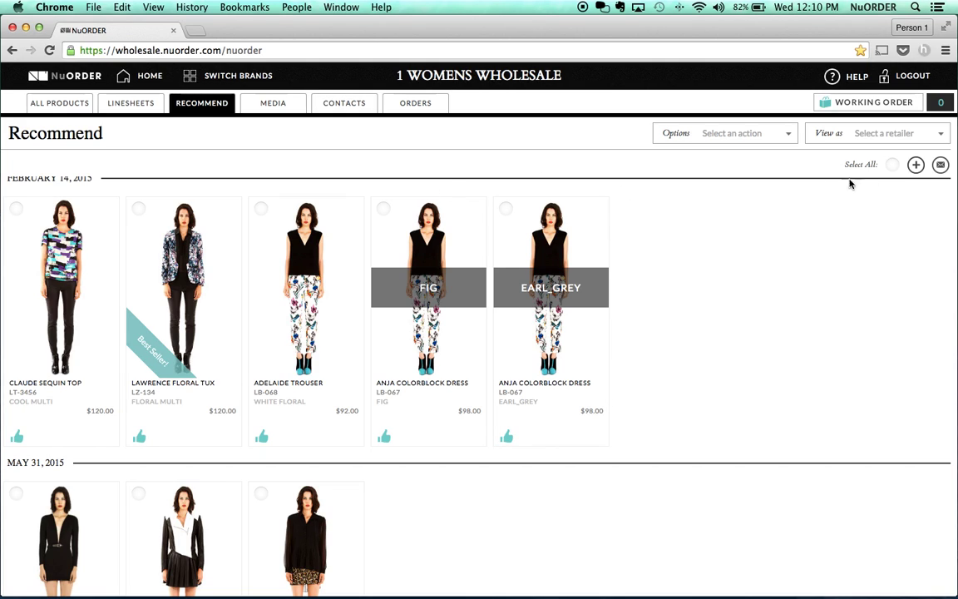
click(940, 164)
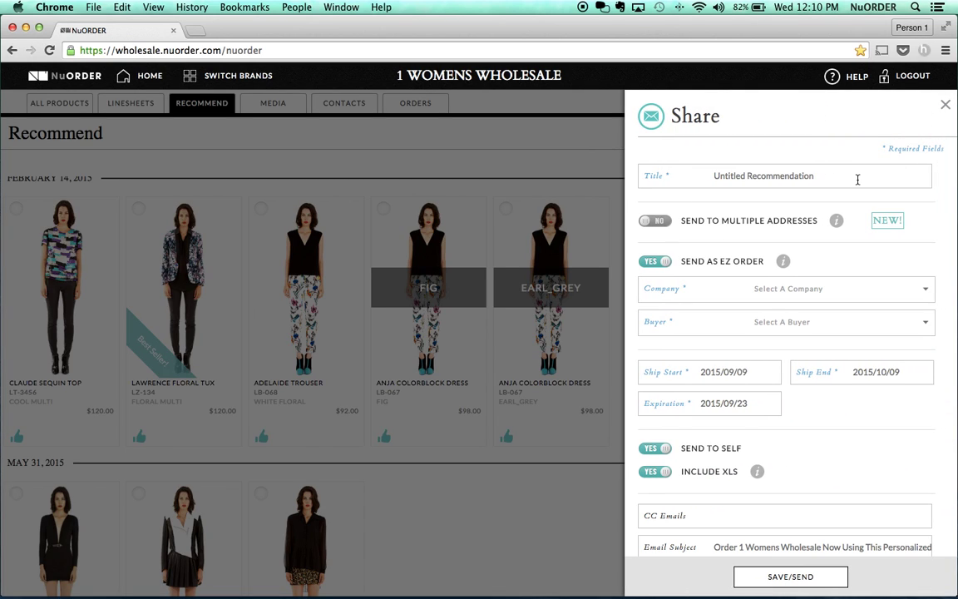
- Replace the Untitled Recommendation title with 'GREAT SEEING YOU AT THE SHOW -- HERE ARE YOUR PICKS!'
triple_click(813, 175)
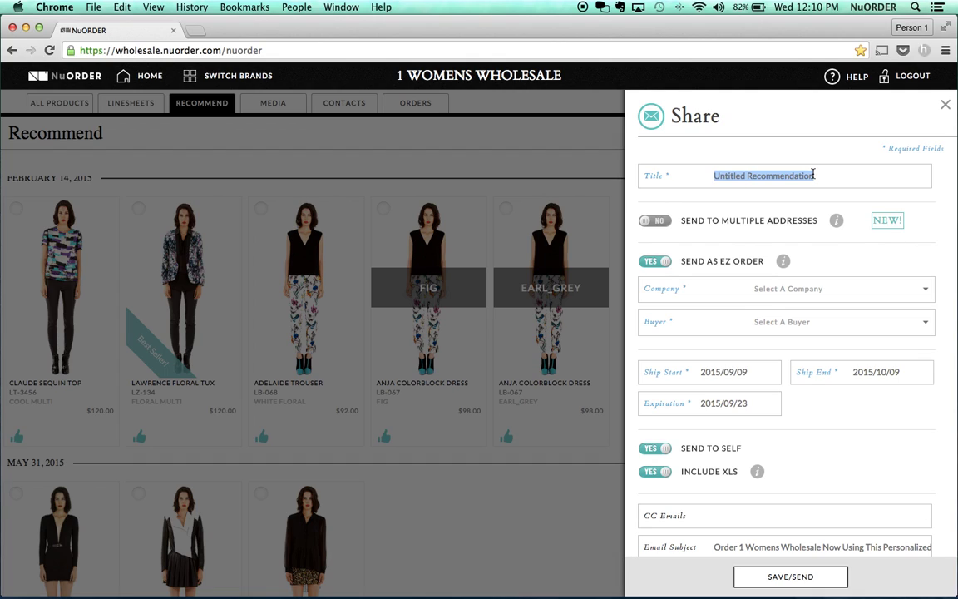
text(GREAT)
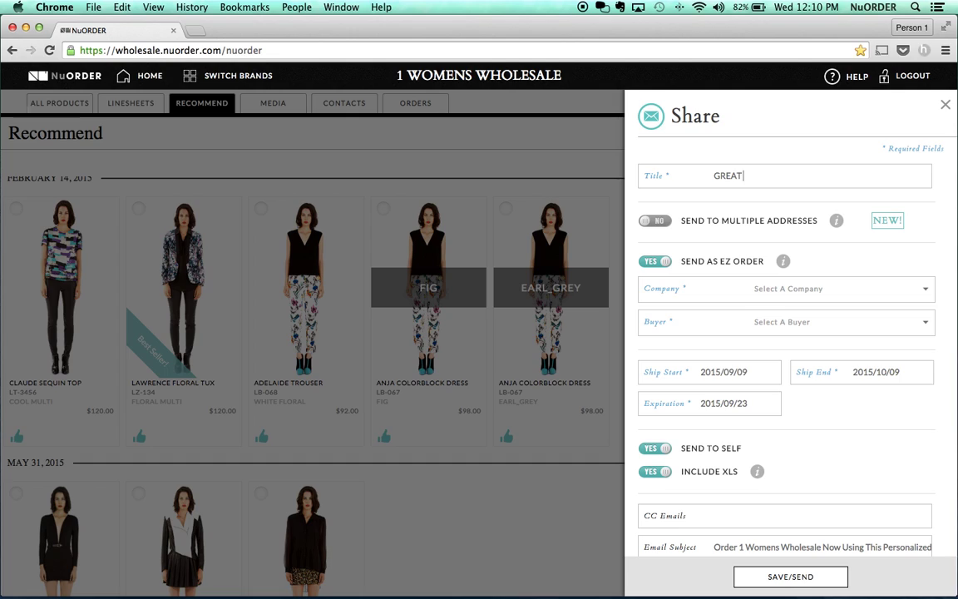
text( SEEING YOU AT THE)
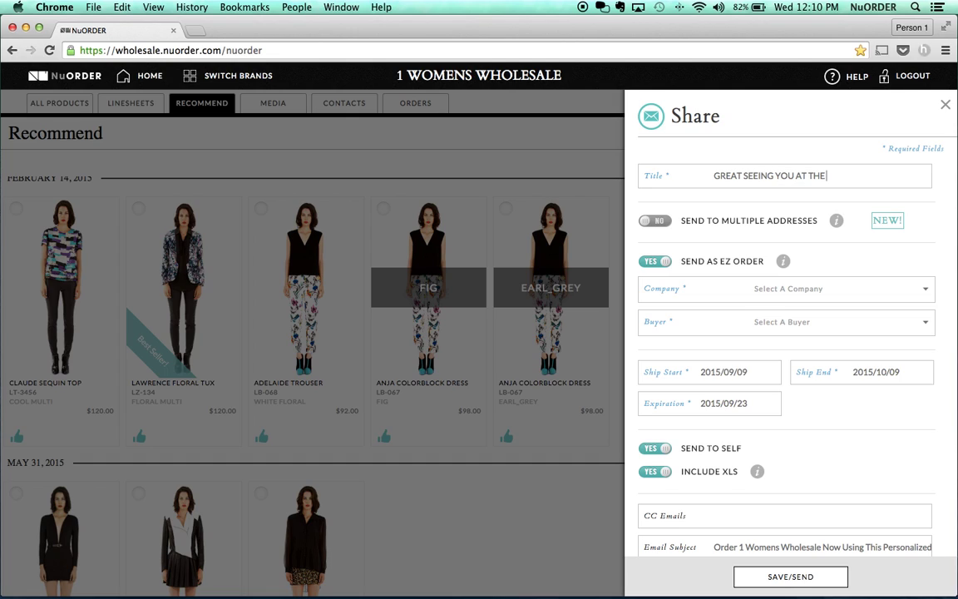
text( SHOW -- HERE ARE YOUR PICKS!)
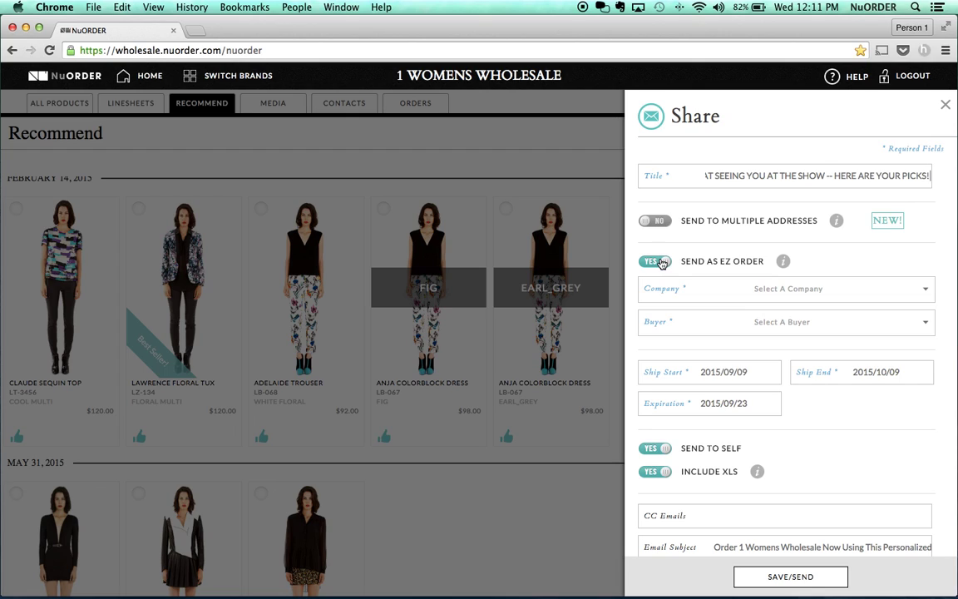
- Choose the retailer company and set the EZ order expiration to October 15, 2015
click(680, 288)
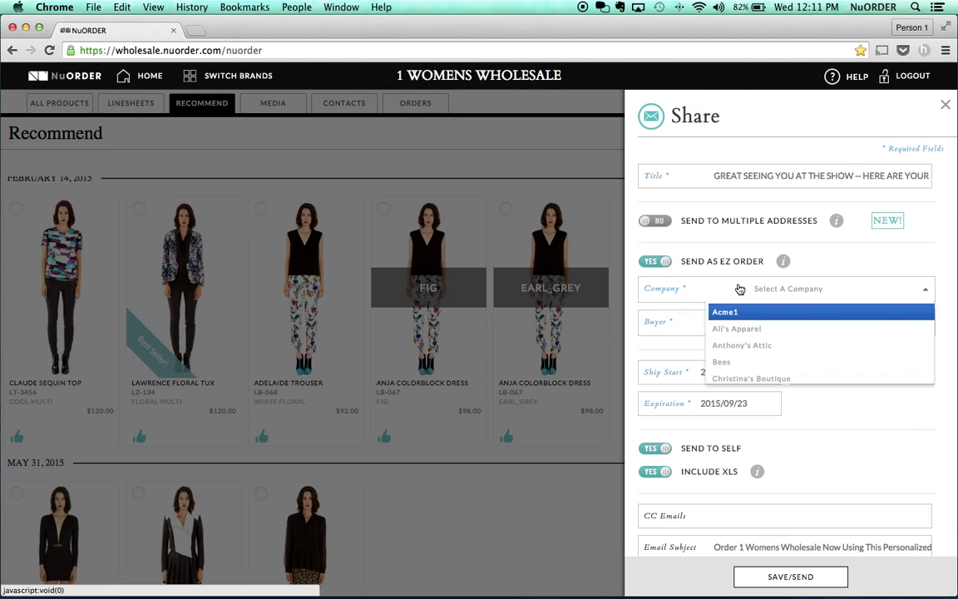
click(744, 329)
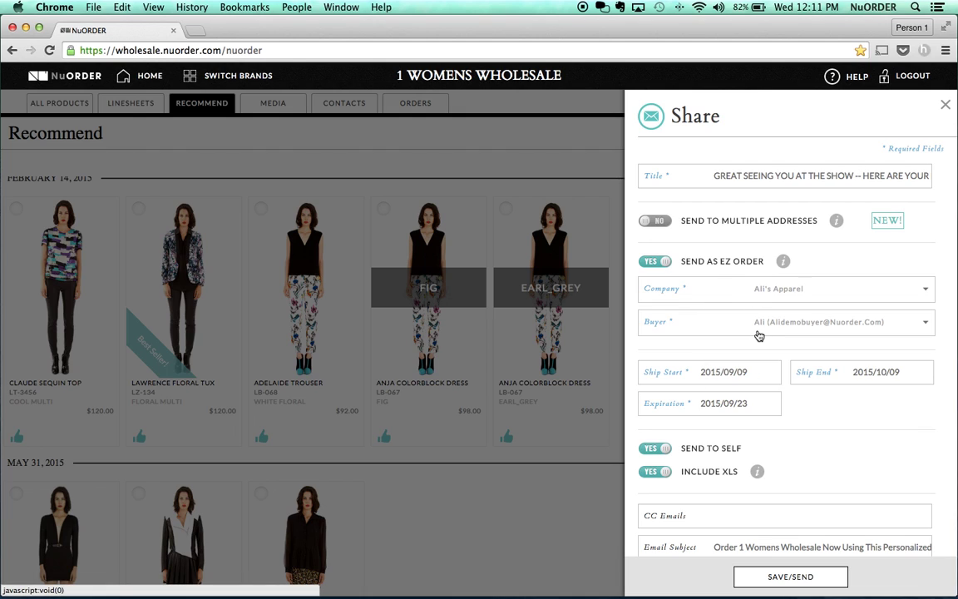
scroll(759, 335, down, 2)
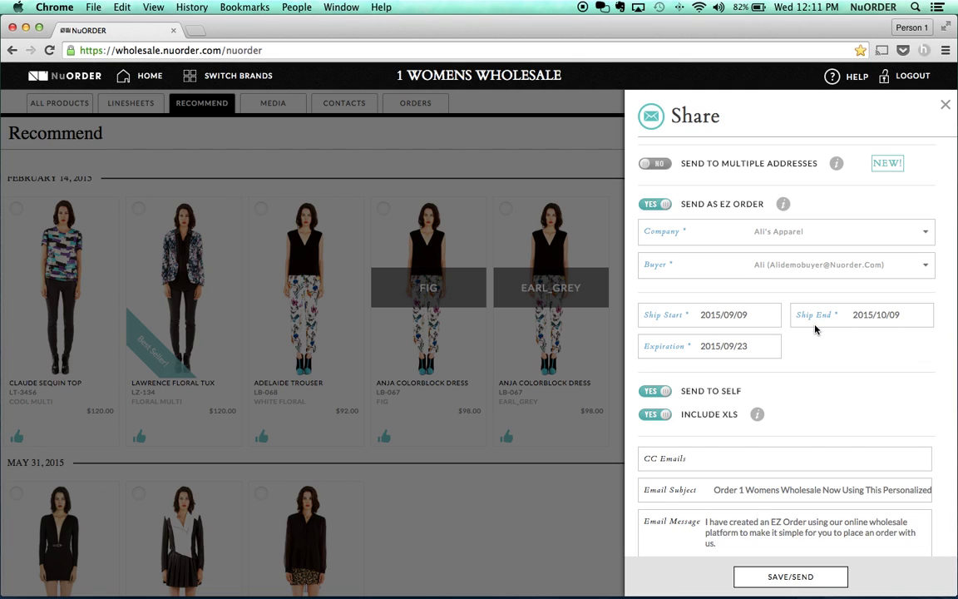
click(774, 347)
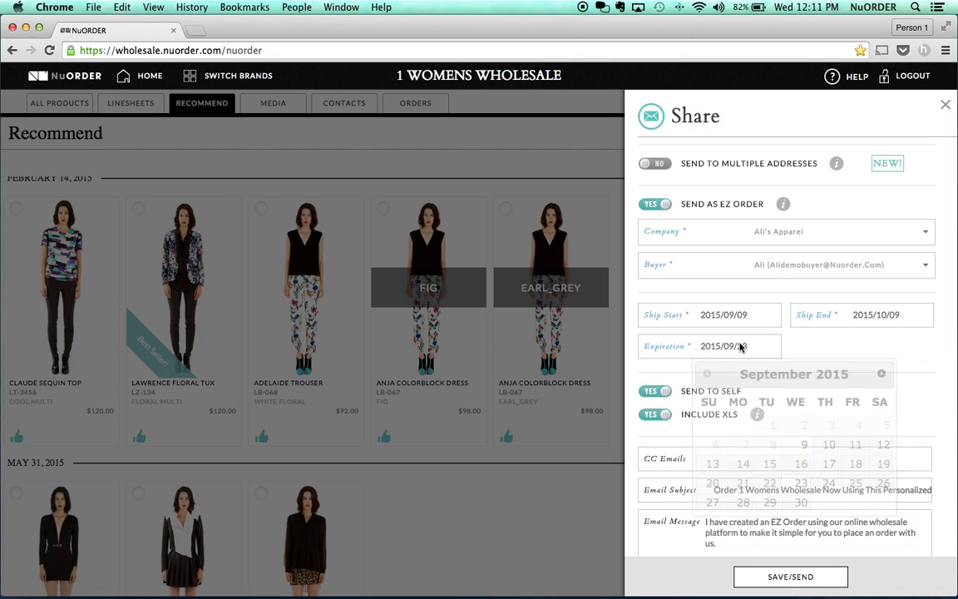
click(883, 376)
click(827, 464)
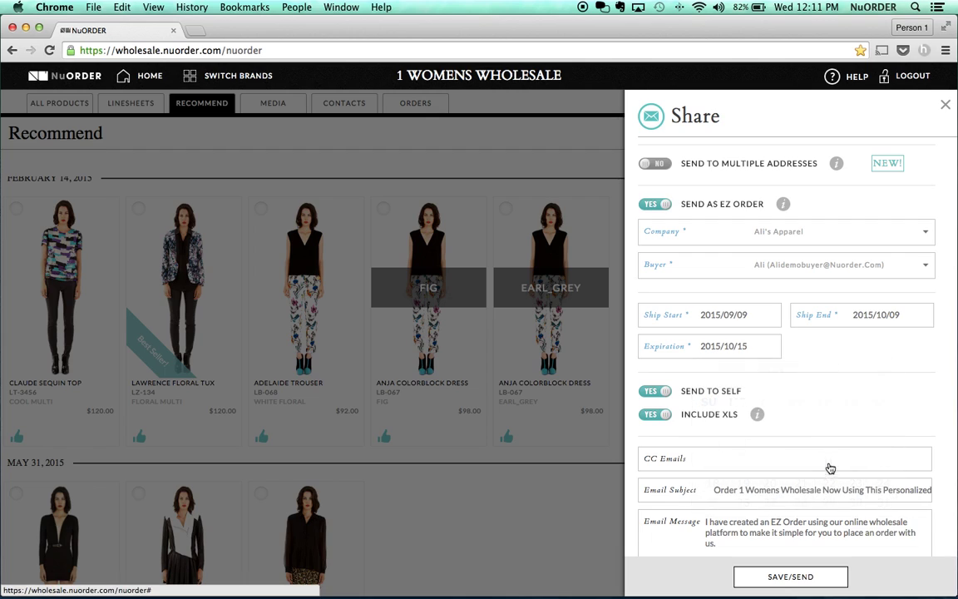
- Replace the email message with a greeting and 'HERE IS A SUMMARY OF THE NOTES YOU TOOK.'
scroll(830, 462, down, 1)
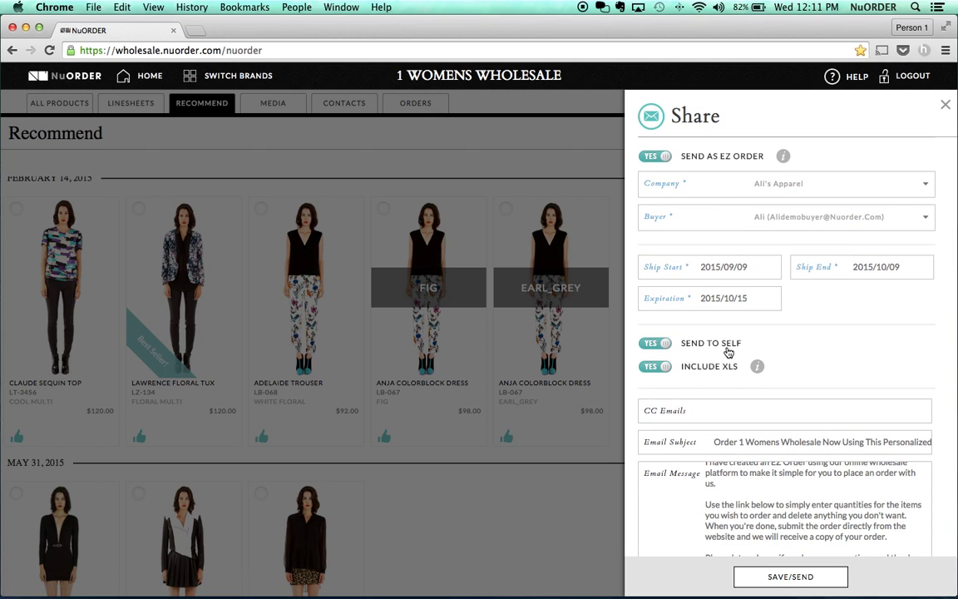
scroll(732, 369, down, 5)
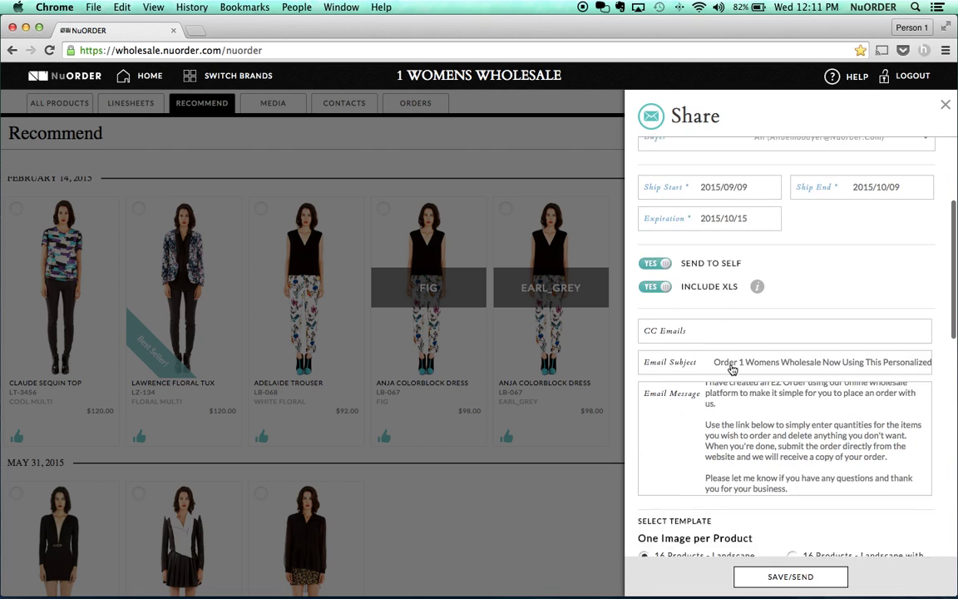
scroll(737, 384, down, 1)
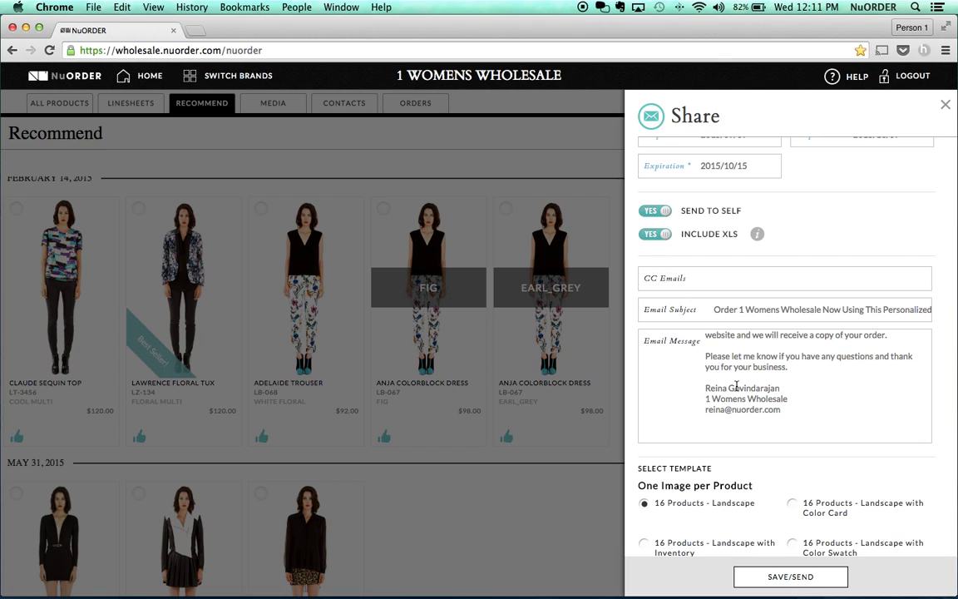
scroll(737, 388, up, 3)
drag(791, 428, 708, 325)
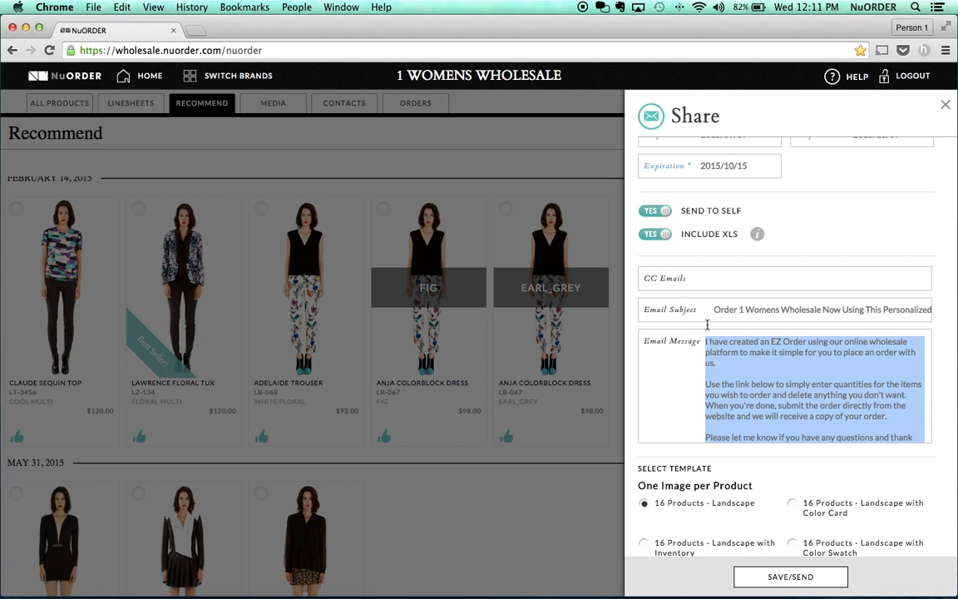
text(HI ALI,)
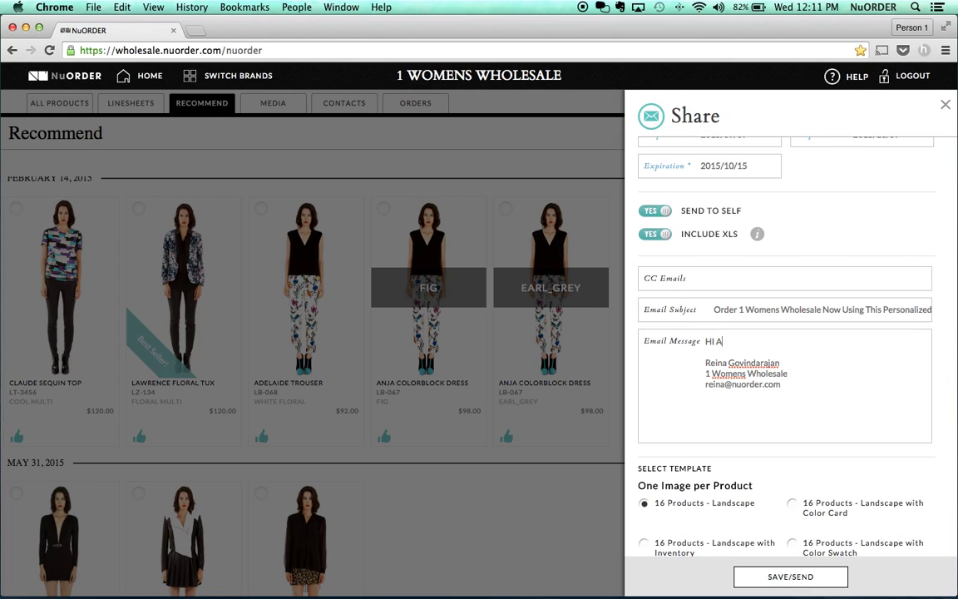
key(Return)
key(Return)
text(H)
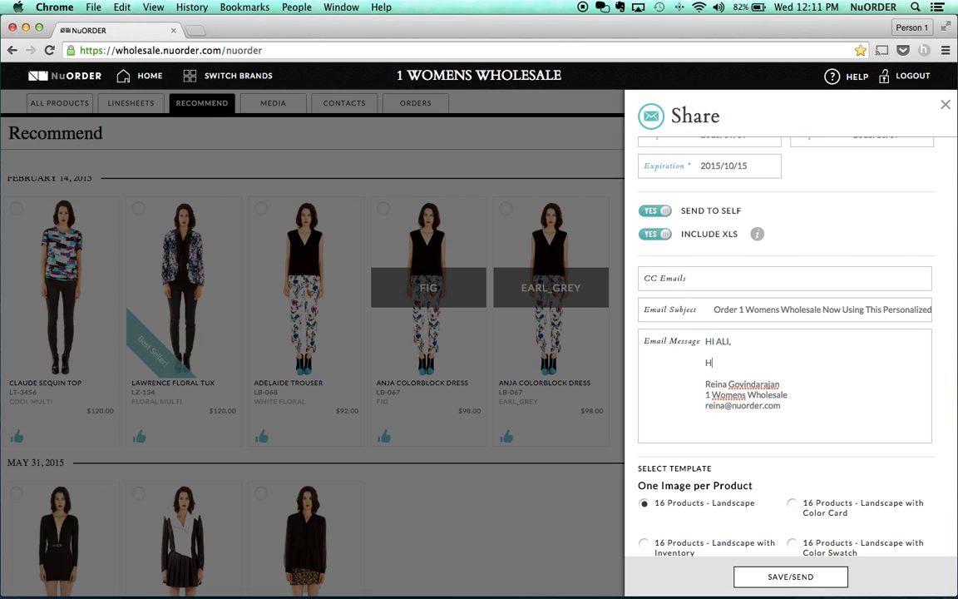
text(ERE IS A SUMMA)
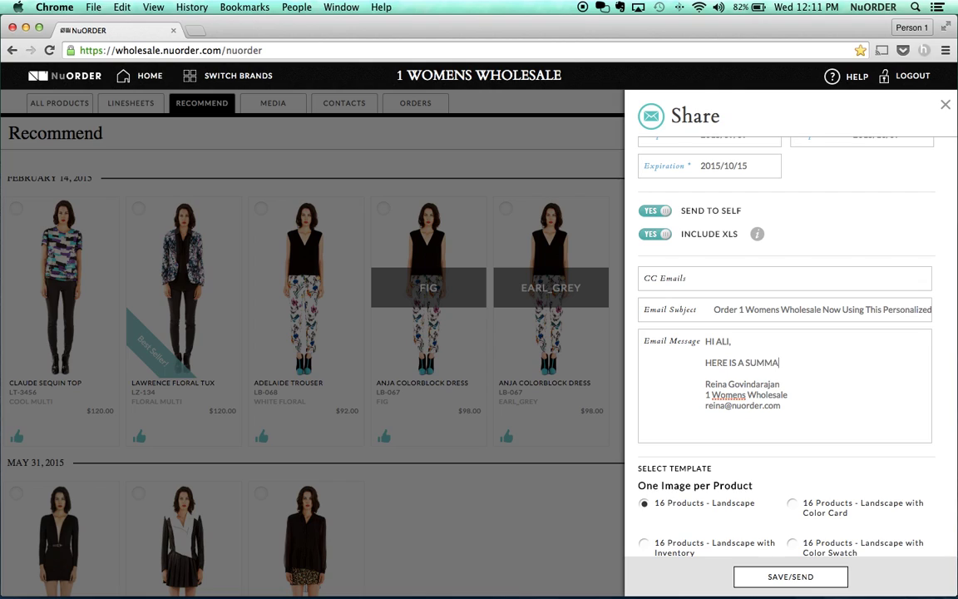
text(RY OF THE NOTES YOU TOOK.)
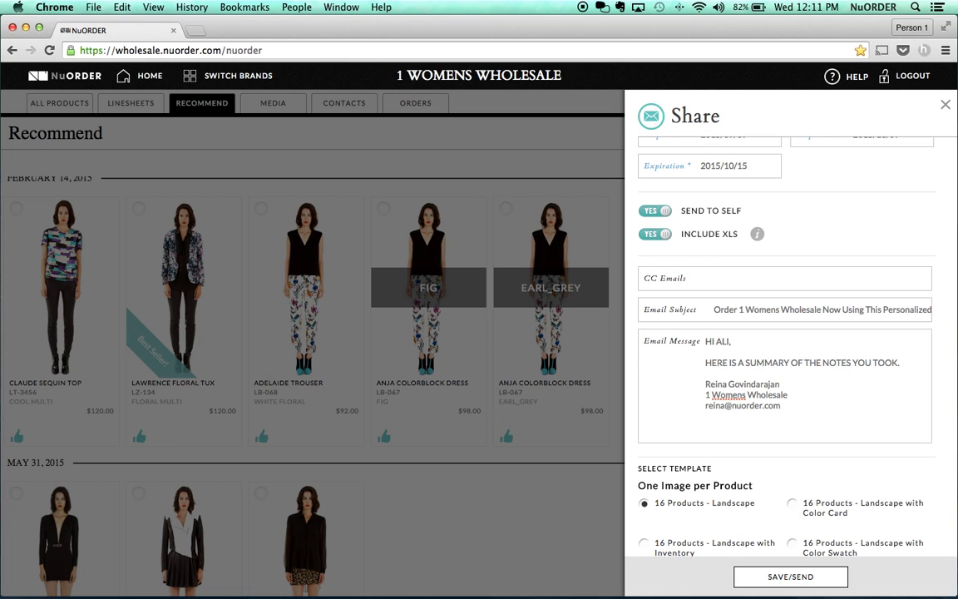
- Select the '5 Products - Landscape with Color Card' template
scroll(737, 418, down, 10)
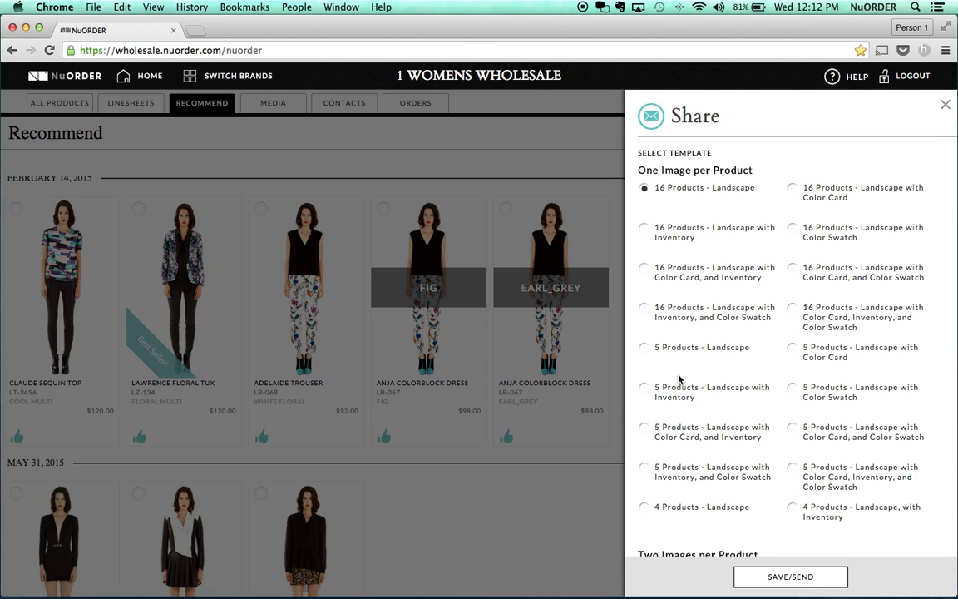
click(798, 354)
scroll(790, 491, down, 5)
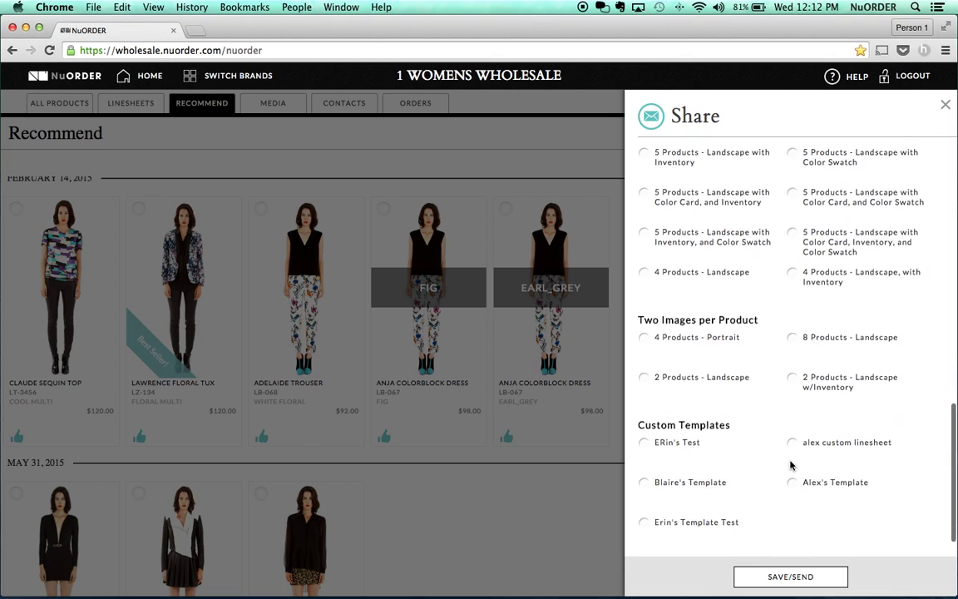
- Save the recommendation and send the EZ order, then close the Share panel
click(790, 580)
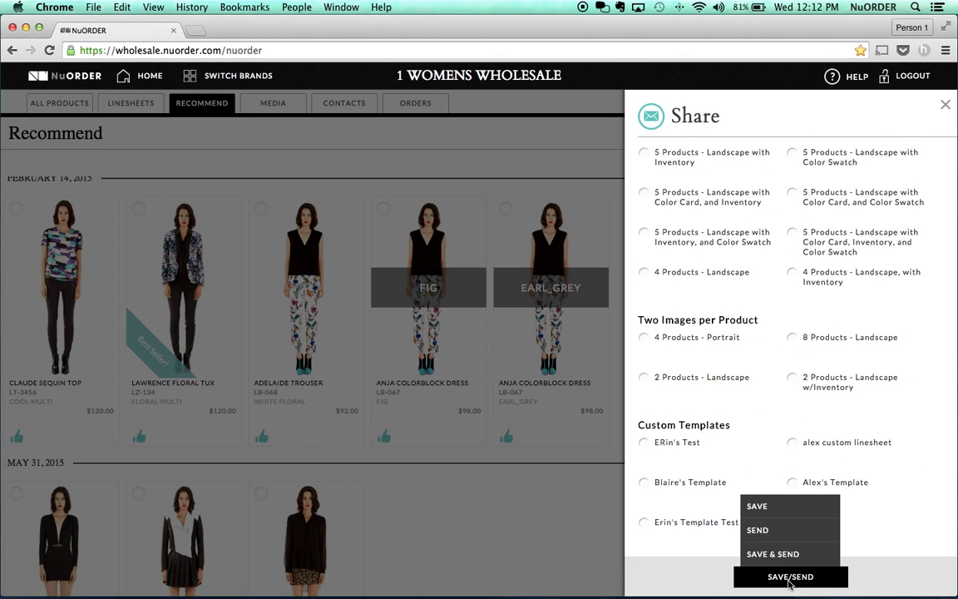
click(785, 555)
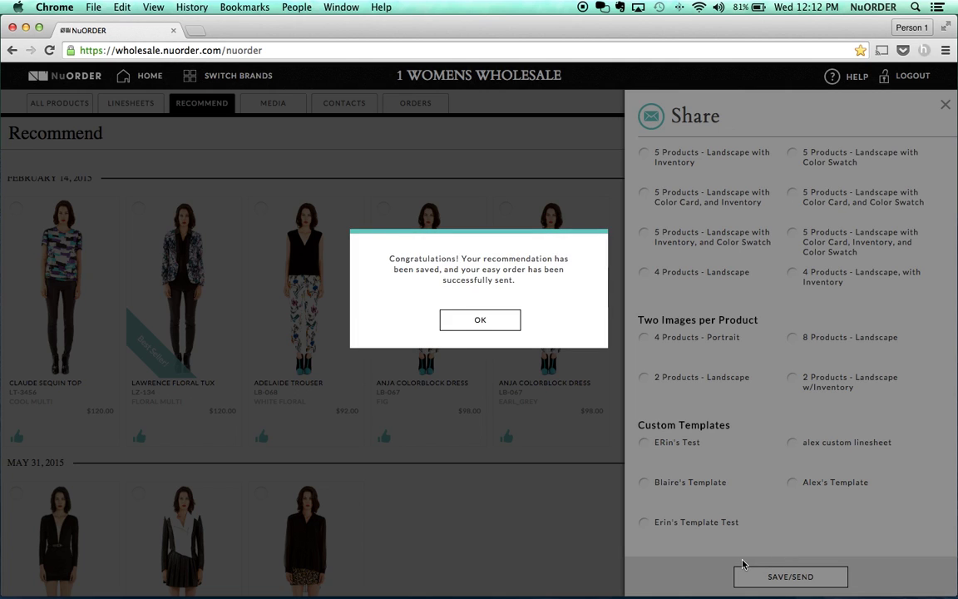
click(482, 322)
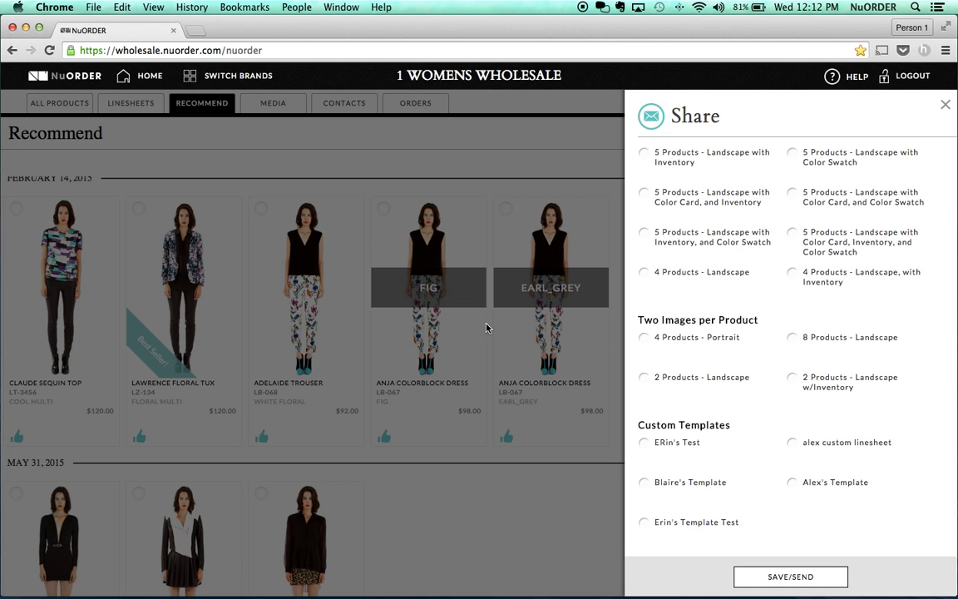
click(946, 105)
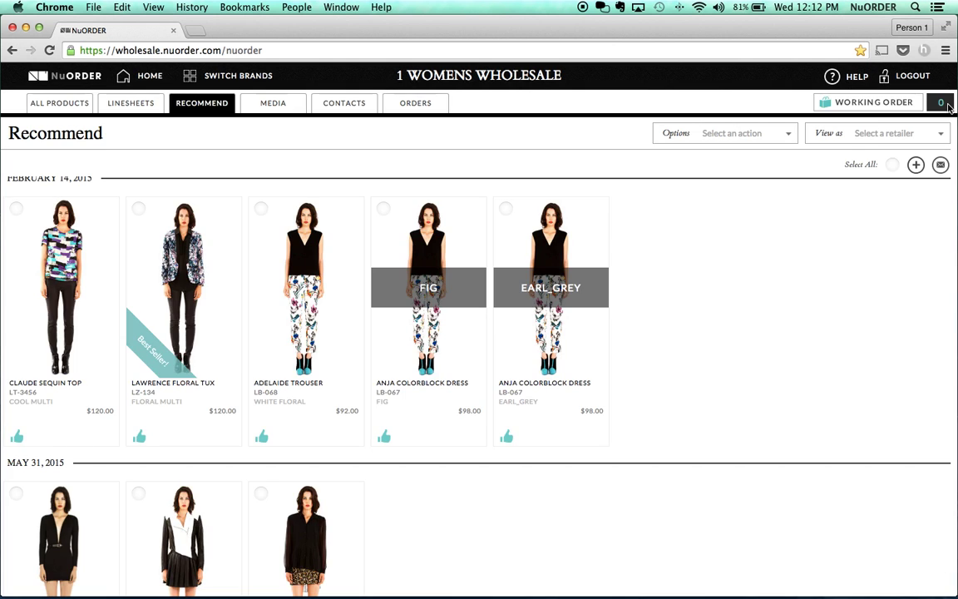
- Remove all products from the Recommend page and confirm the clearing
click(753, 136)
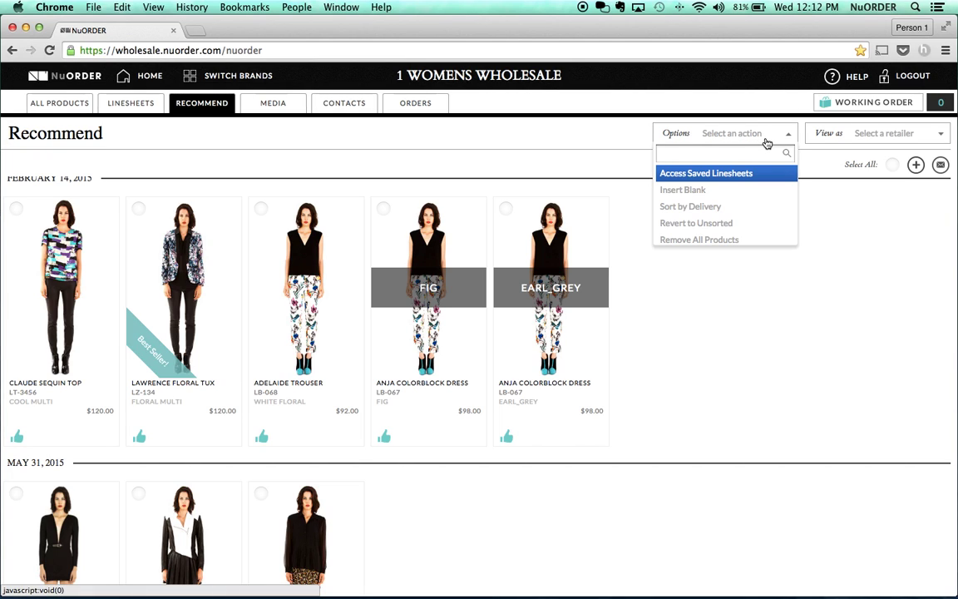
click(756, 239)
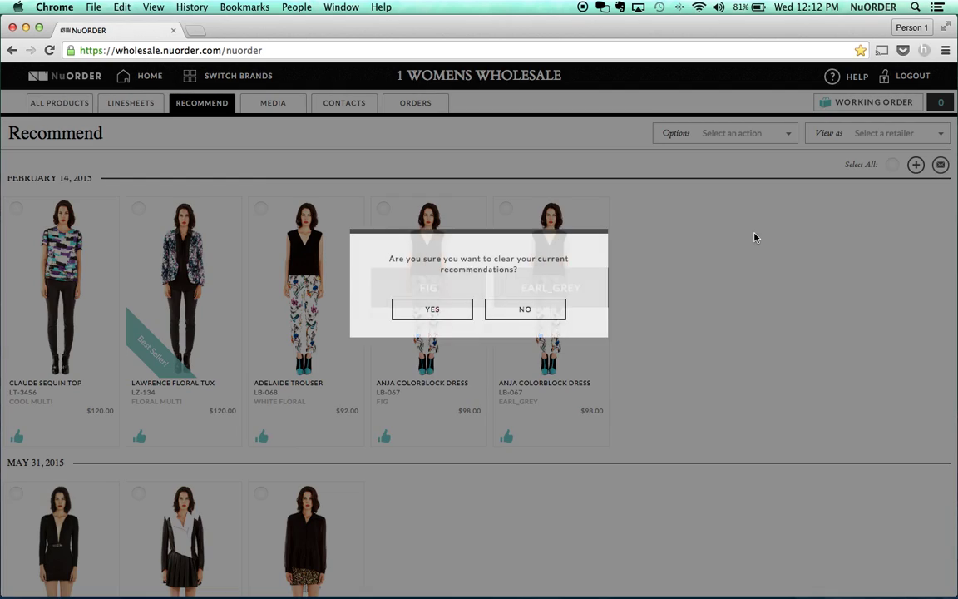
click(434, 310)
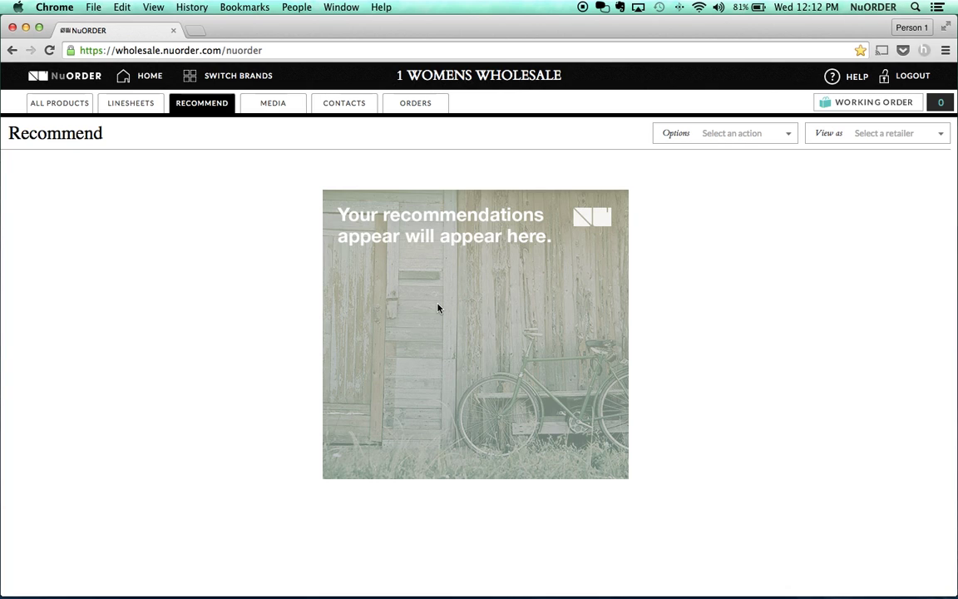
- Go to Orders > EZ Orders and download the full EZ orders list
click(409, 116)
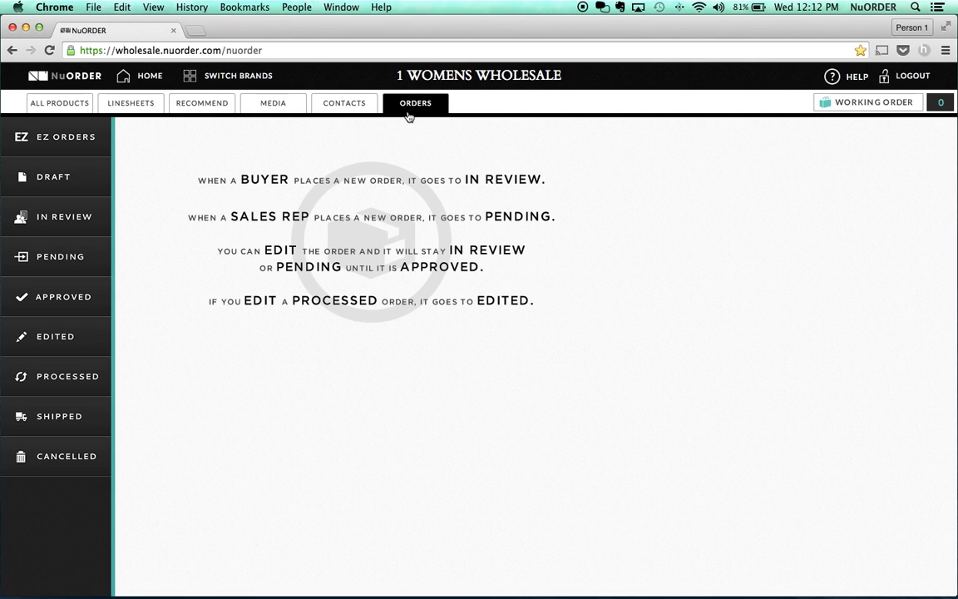
click(85, 142)
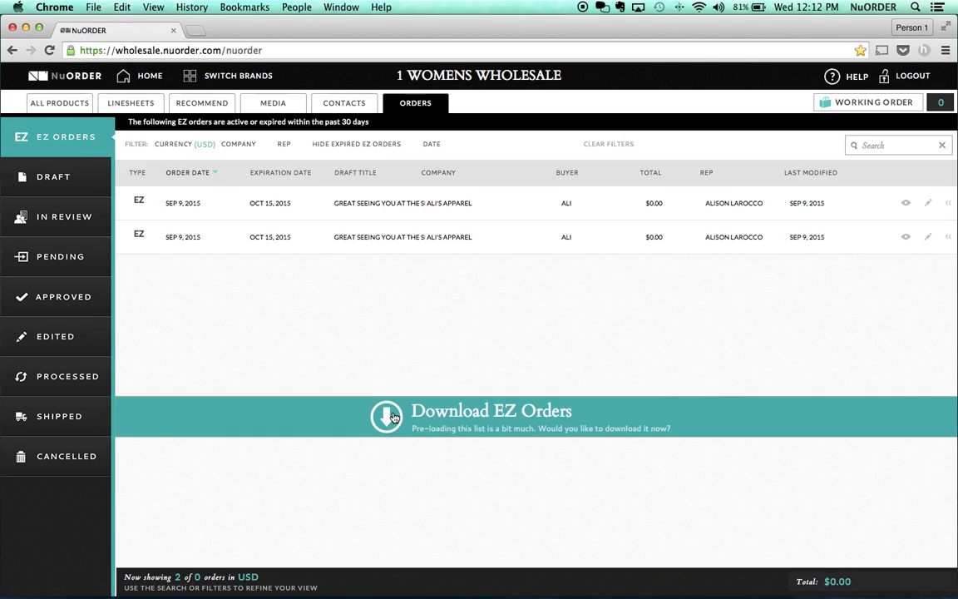
click(390, 416)
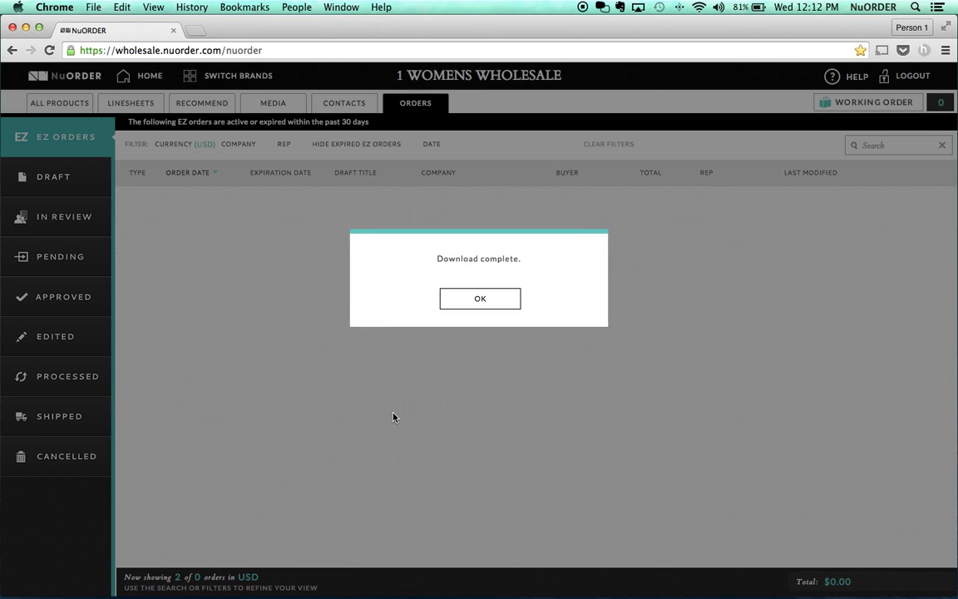
click(481, 304)
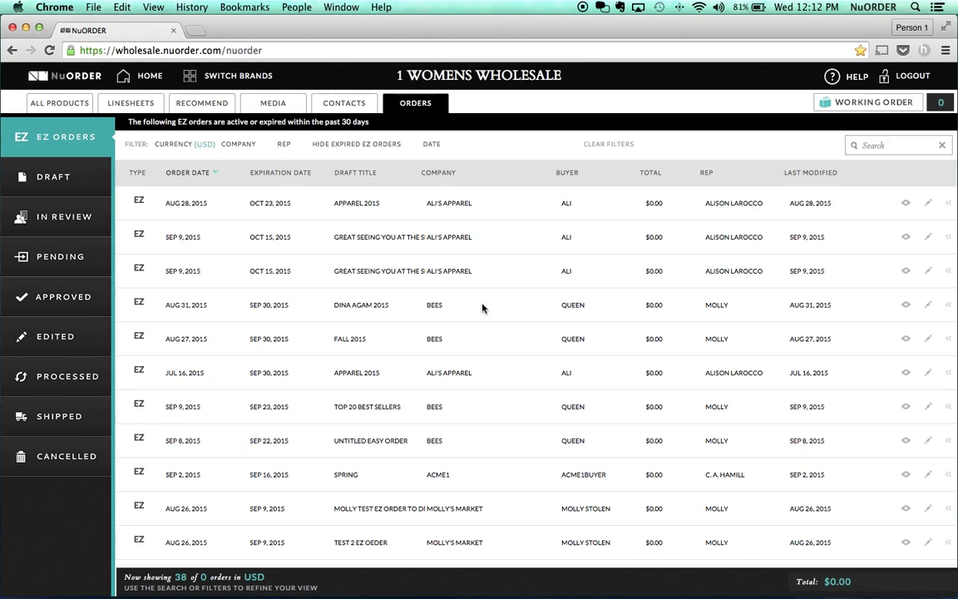
- Expand the Apparel 2015 easy order's row and view it in a new tab
scroll(482, 308, down, 3)
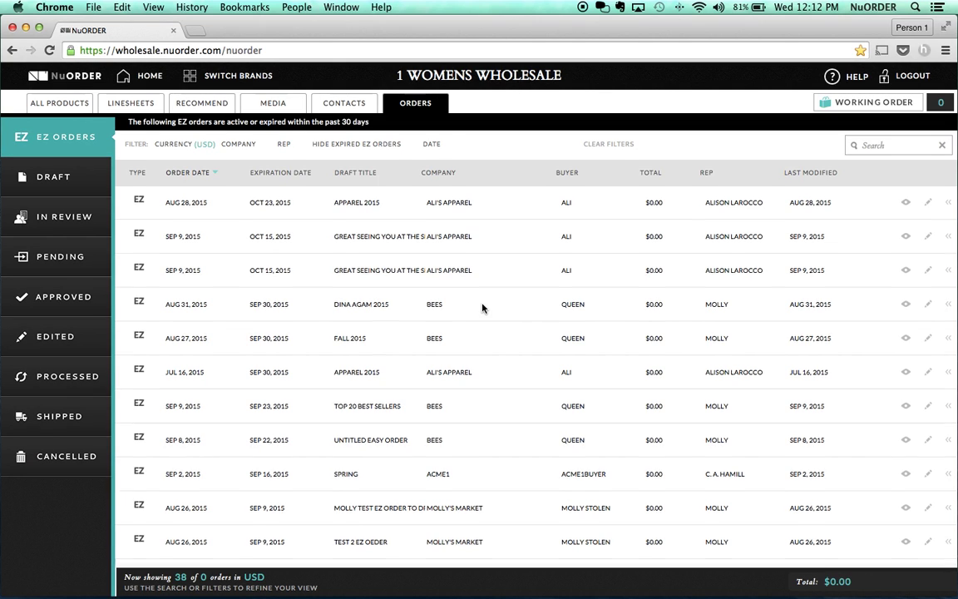
scroll(482, 308, up, 3)
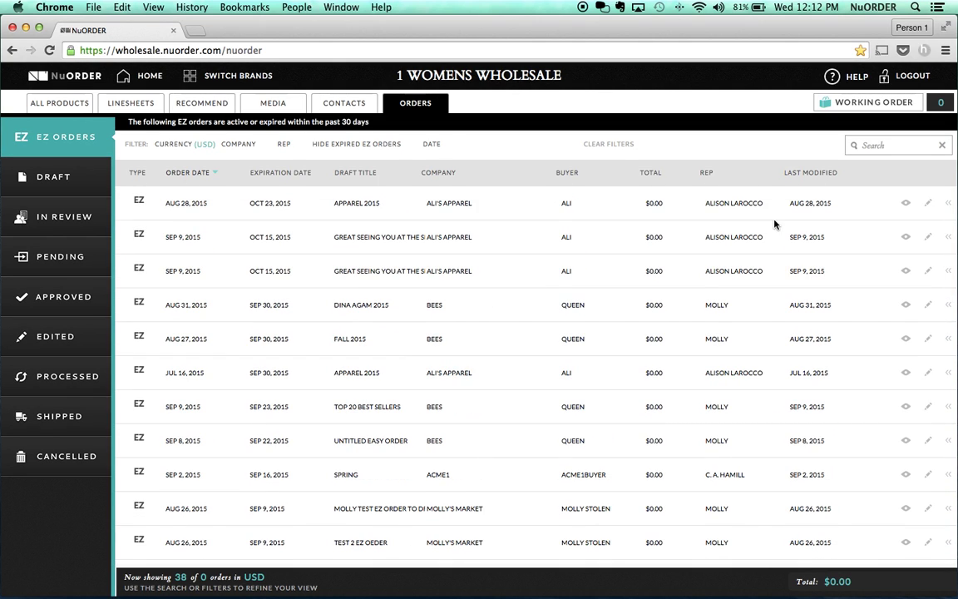
click(949, 203)
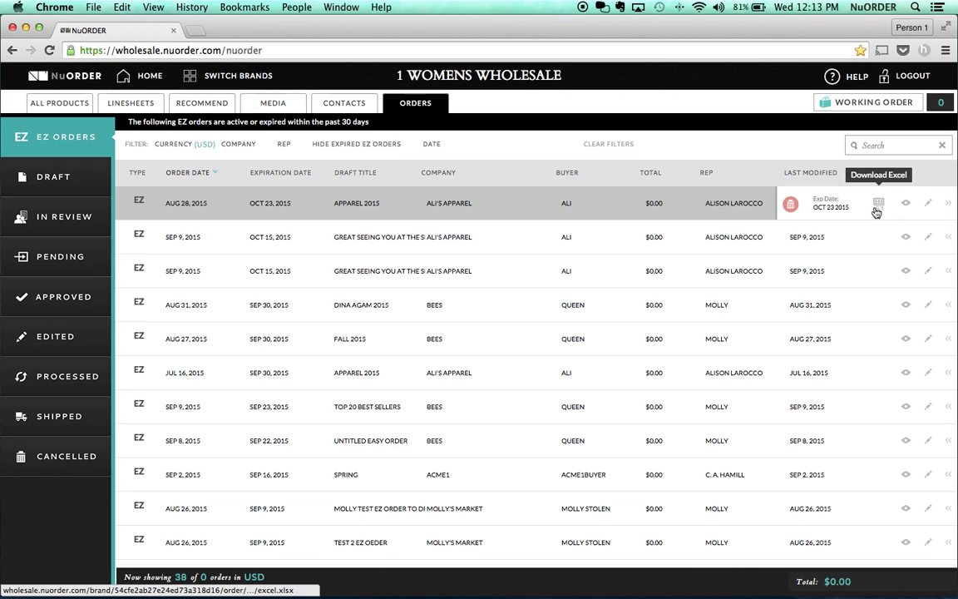
click(907, 207)
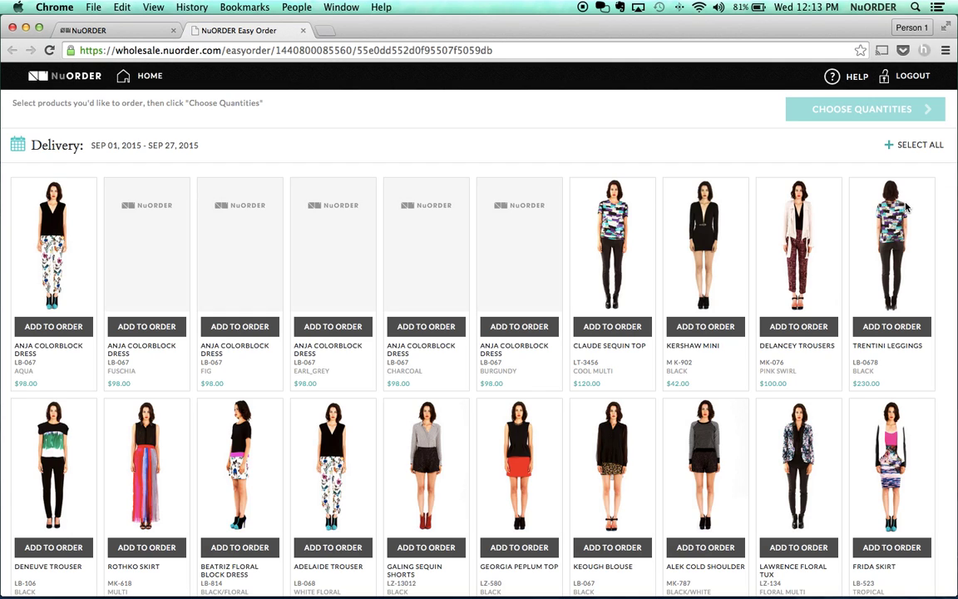
- Select the Easy Order page's URL, then switch back to the EZ Orders tab
click(443, 51)
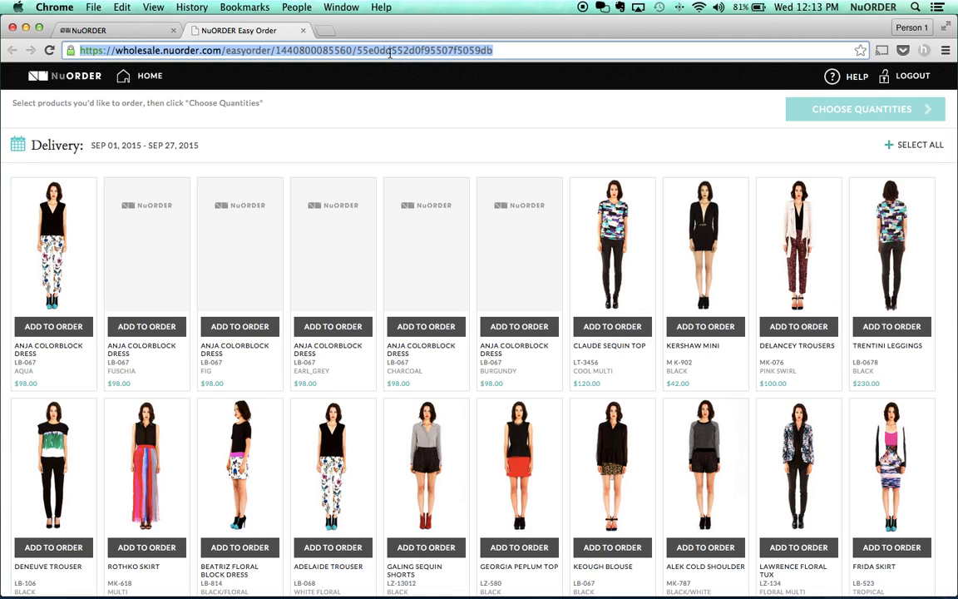
click(131, 30)
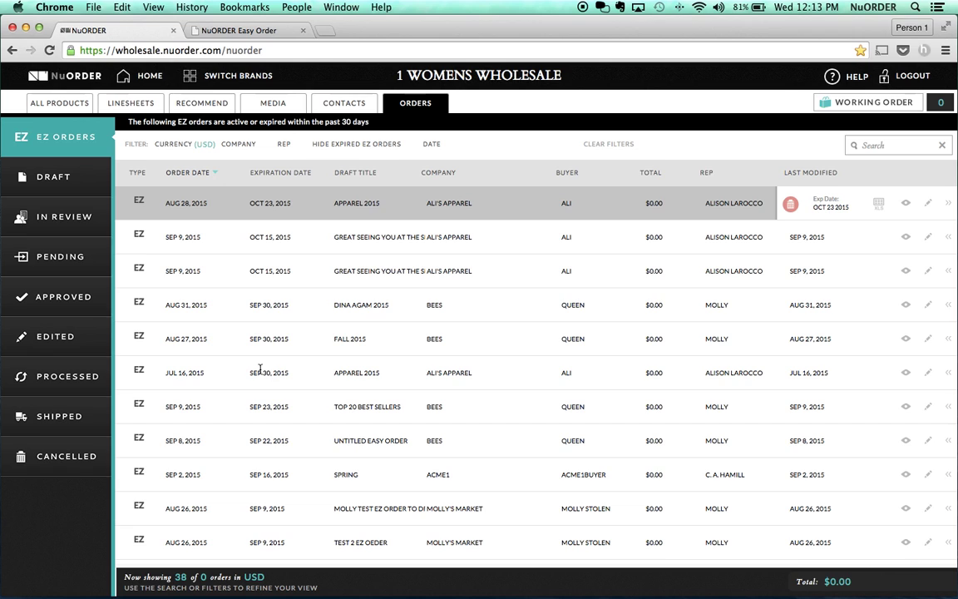
- Cancel the APPAREL 2015 easy order and the next top one, then show Draft orders
click(791, 204)
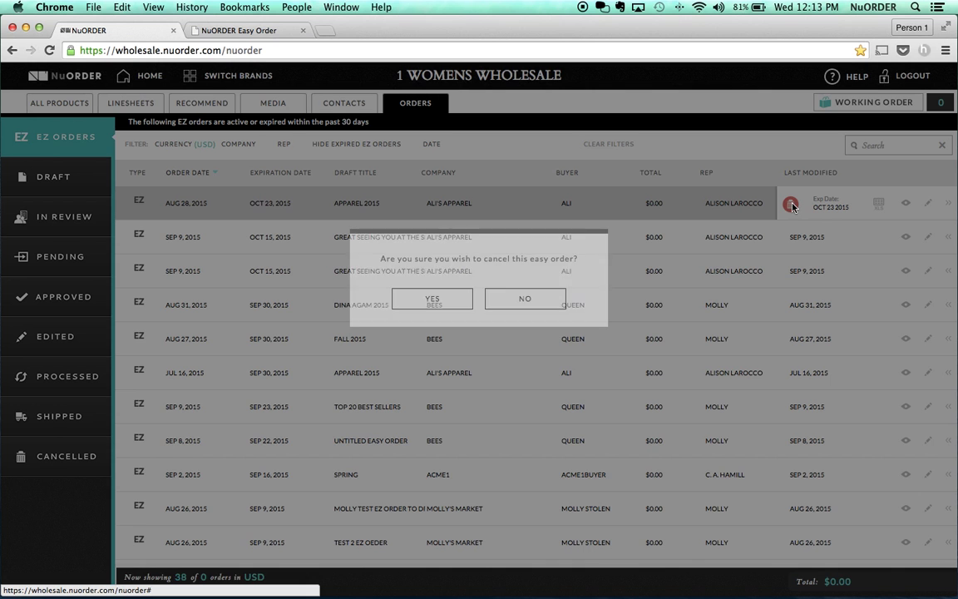
click(433, 301)
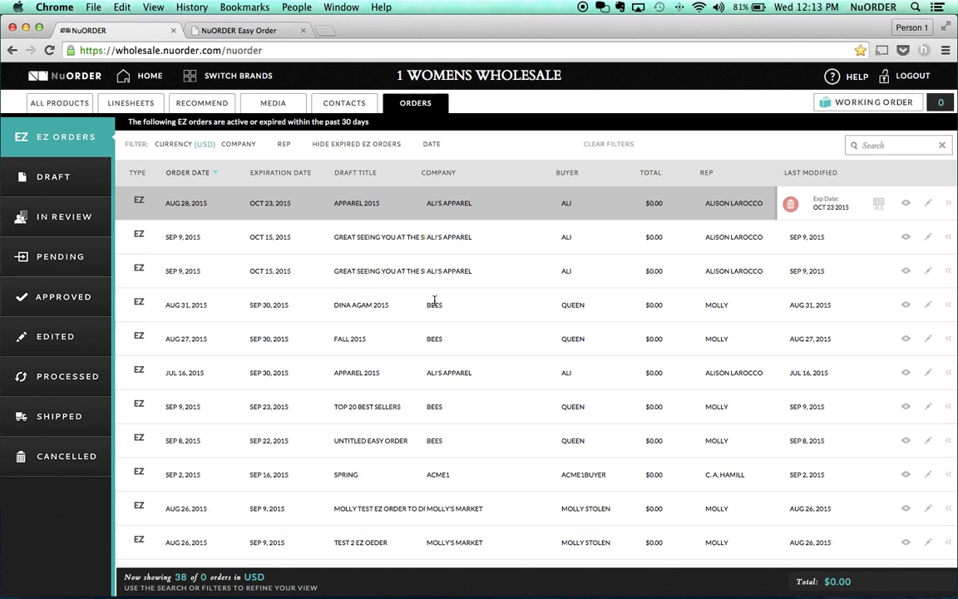
right_click(951, 206)
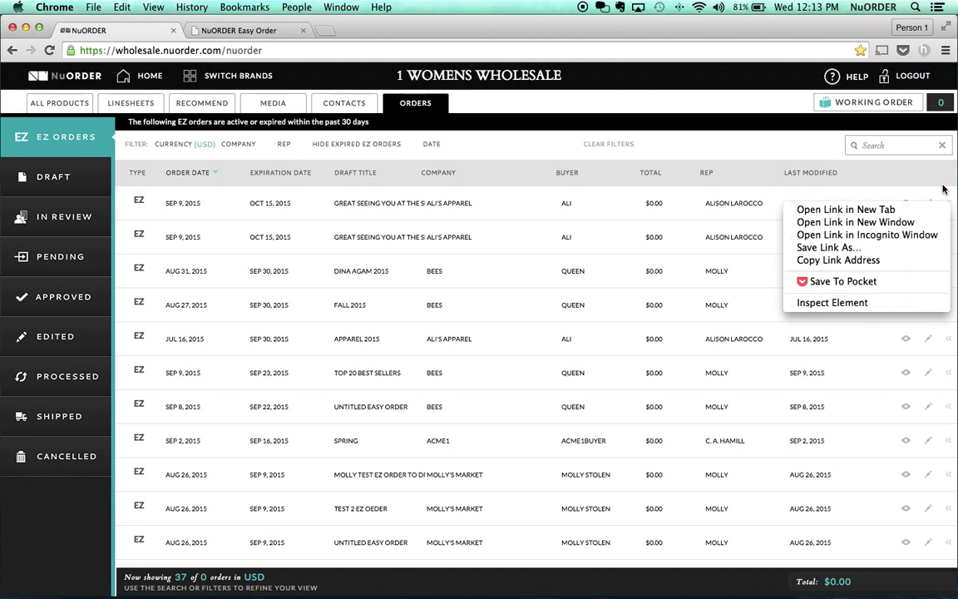
click(850, 172)
click(790, 203)
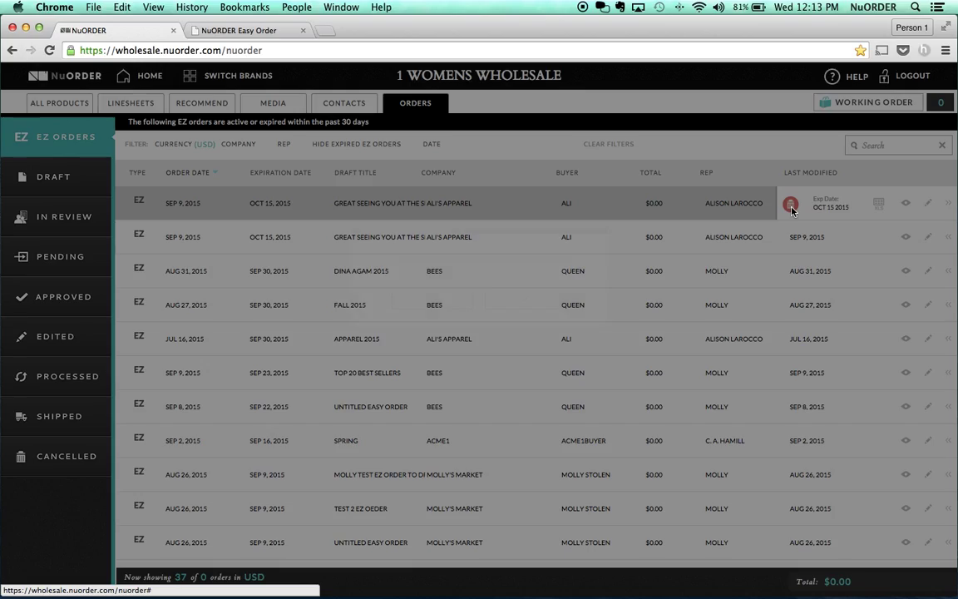
click(432, 299)
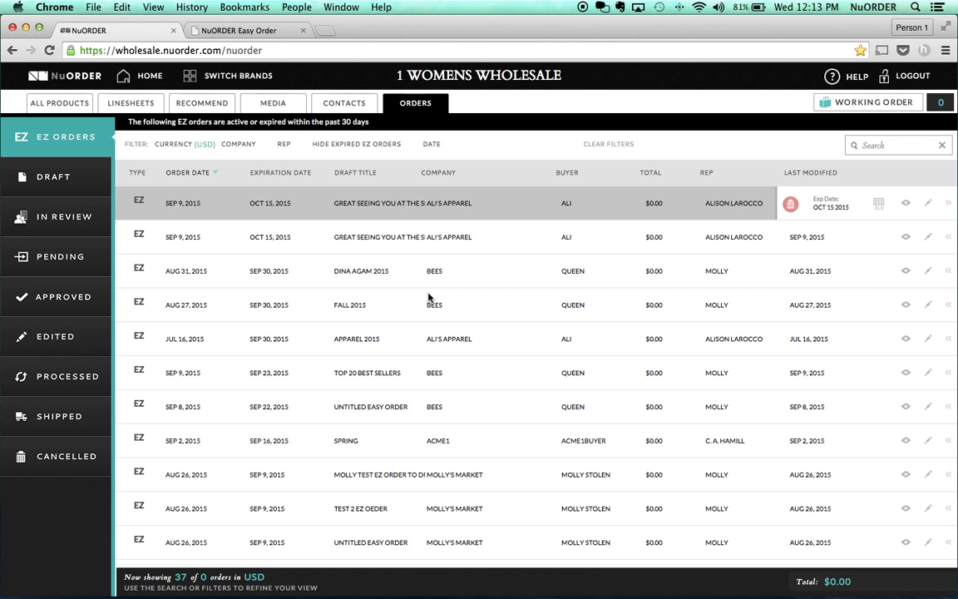
click(63, 171)
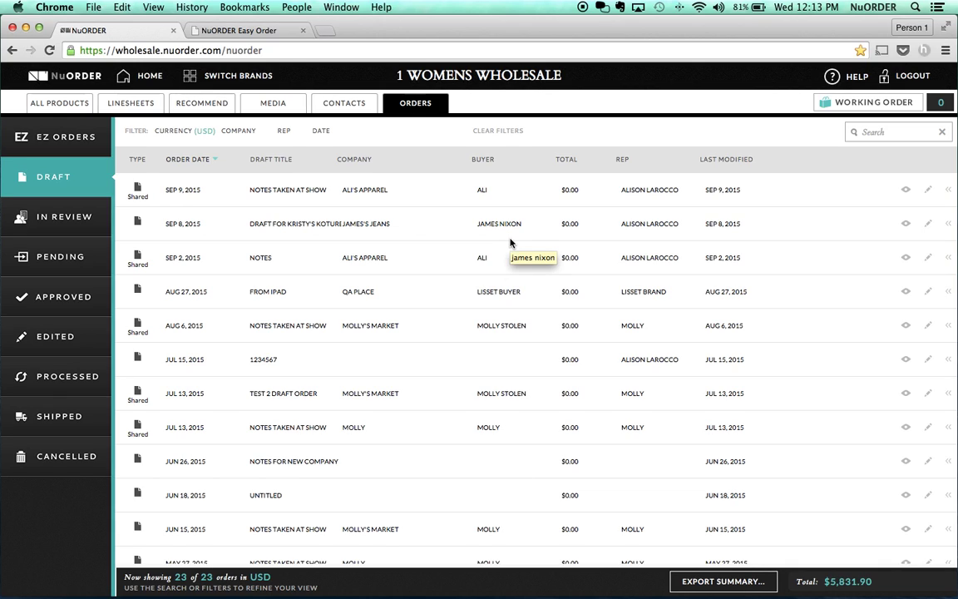
- Delete the Jun 26 NOTES FOR NEW COMPANY draft, then show the In Review orders
click(949, 191)
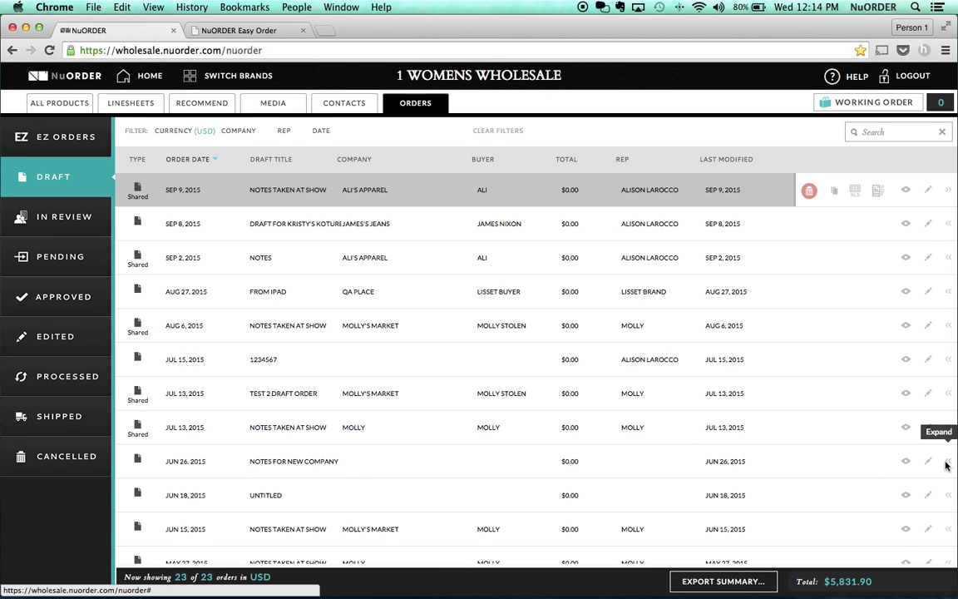
click(809, 461)
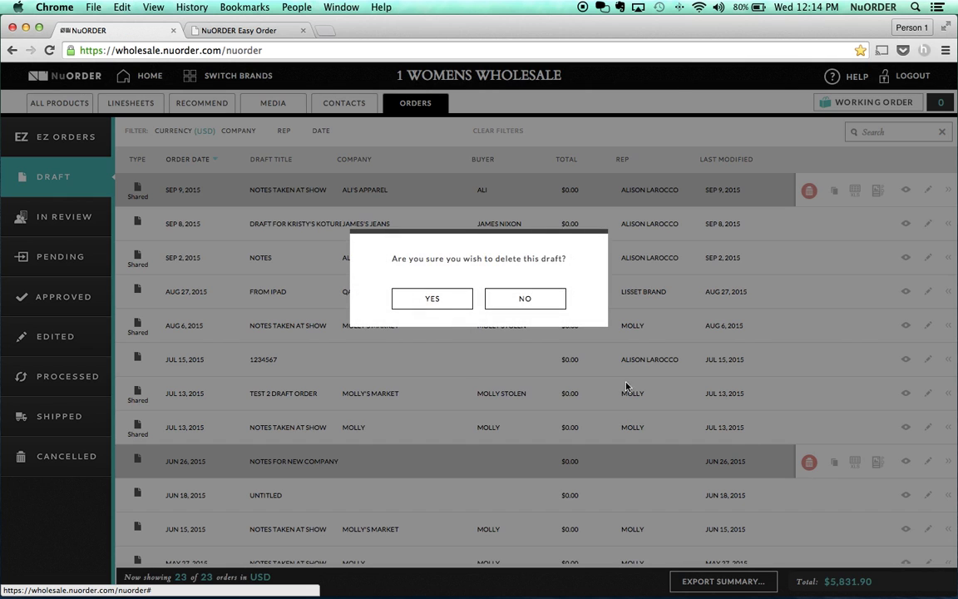
click(447, 301)
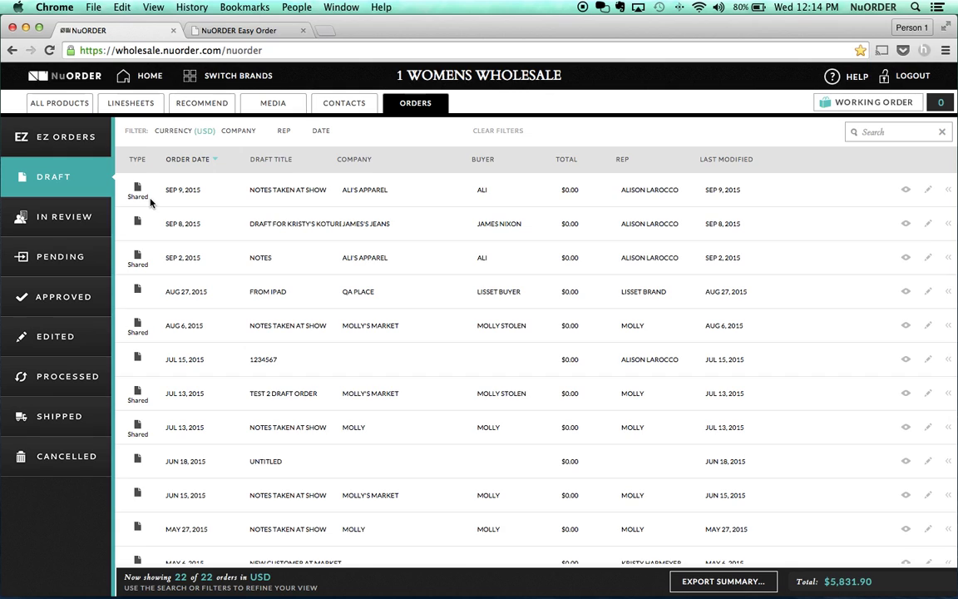
click(93, 227)
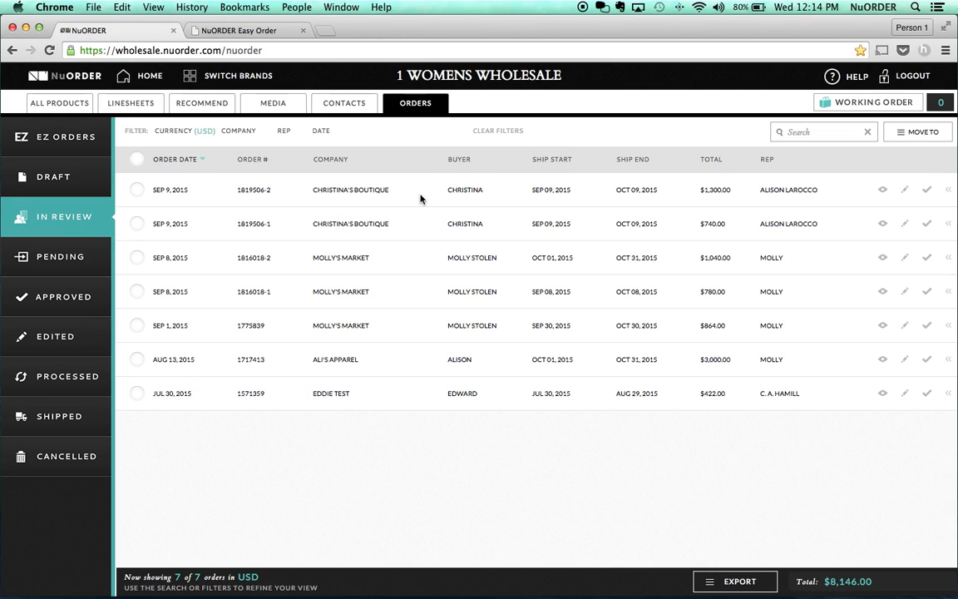
- Approve the top In Review Christina's Boutique order, then view the 294 pending orders
right_click(928, 190)
click(928, 191)
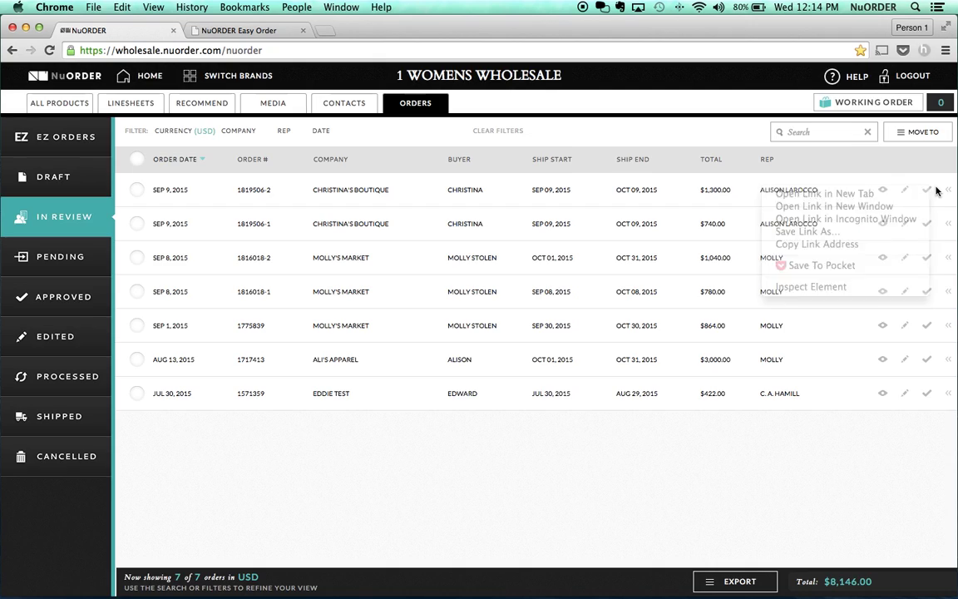
click(442, 326)
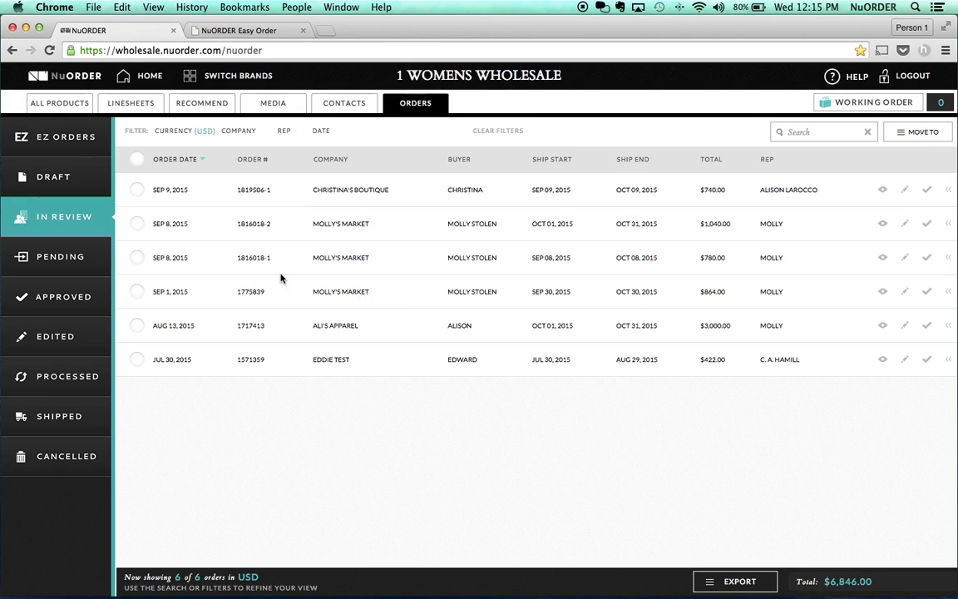
click(91, 254)
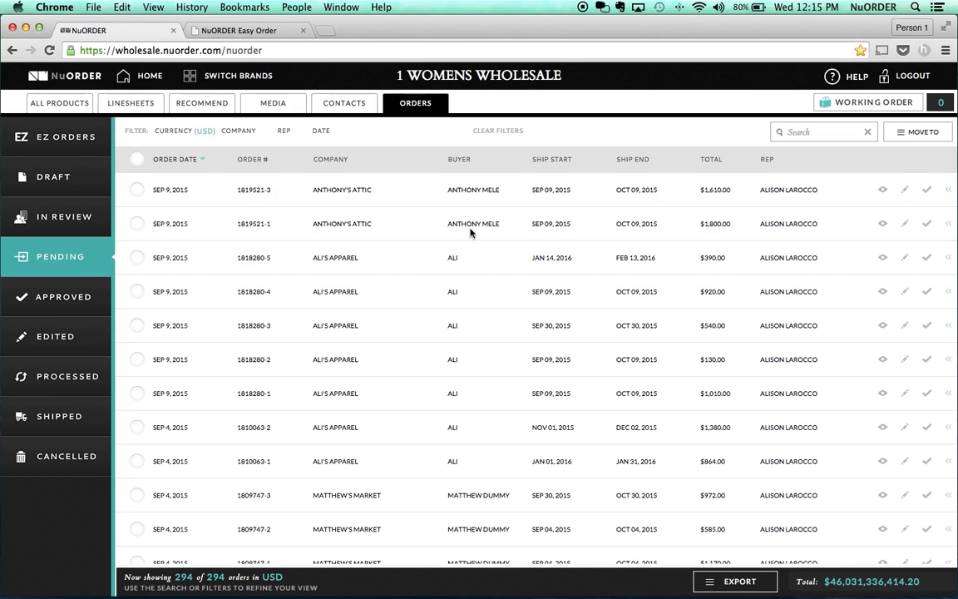
- Approve the top pending Anthony's Attic order and list the 82 approved orders
click(928, 192)
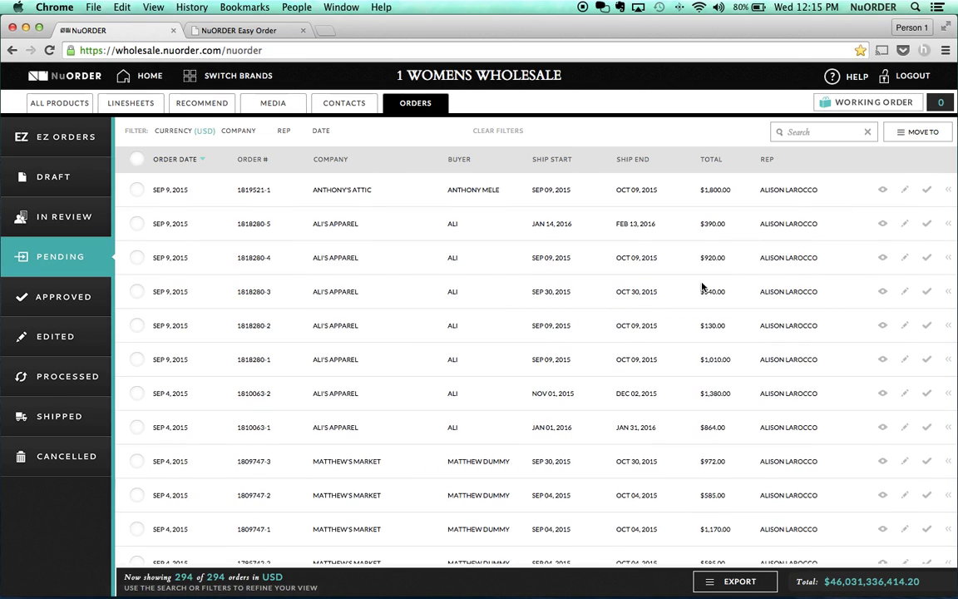
click(94, 310)
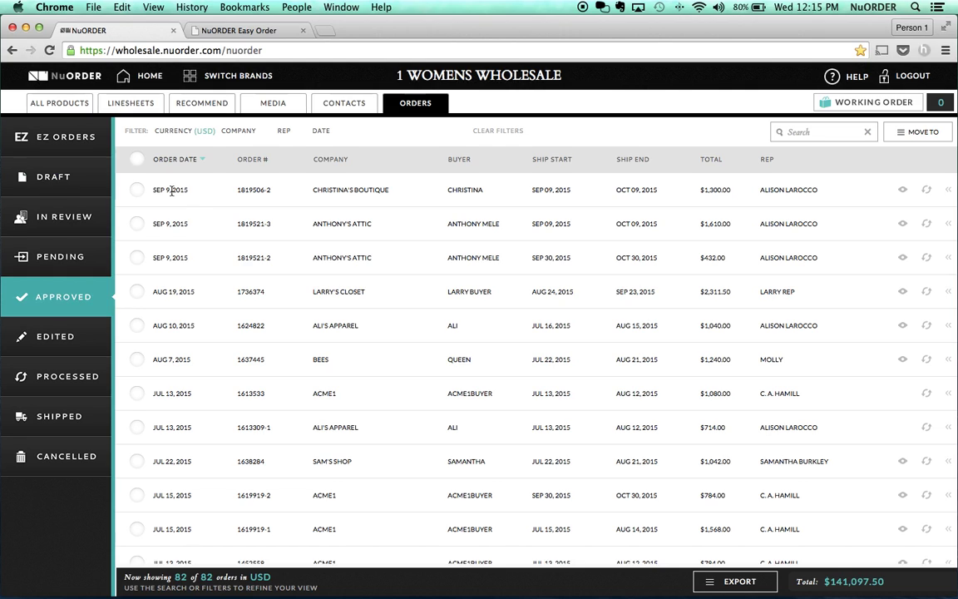
super+click(138, 75)
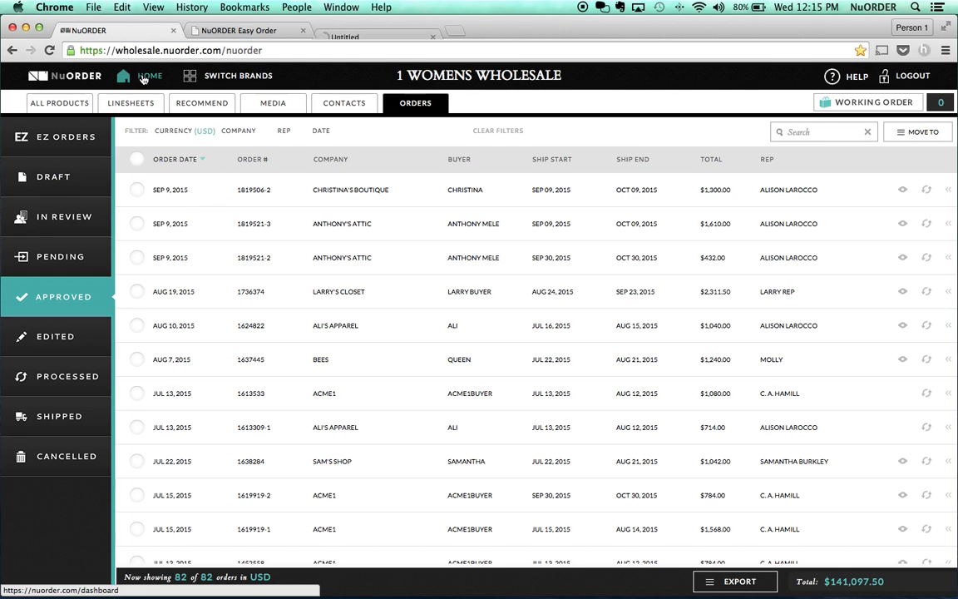
- In the new dashboard tab, open Reporting Orders for the 1 WOMENS WHOLESALE brand
click(377, 34)
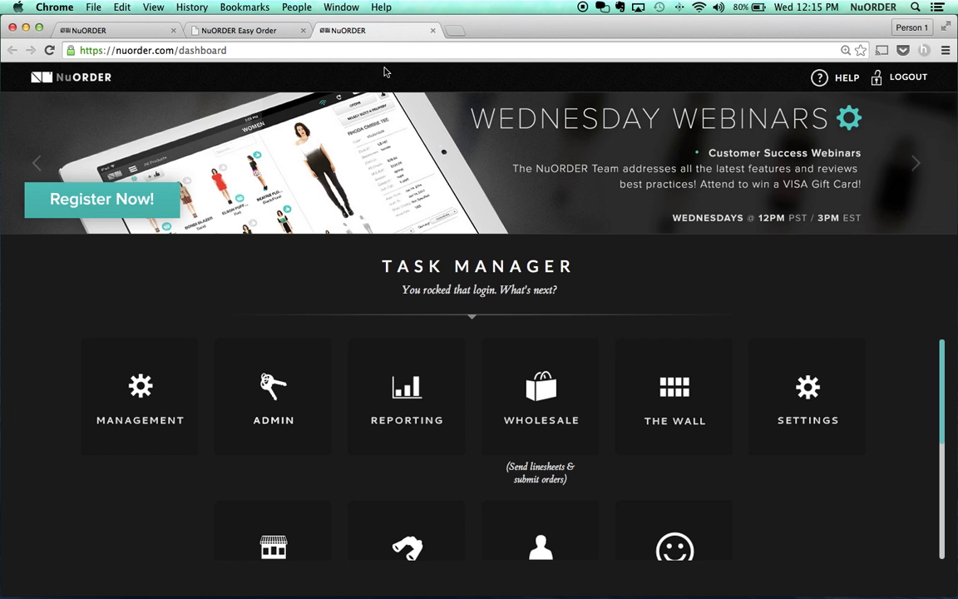
click(407, 390)
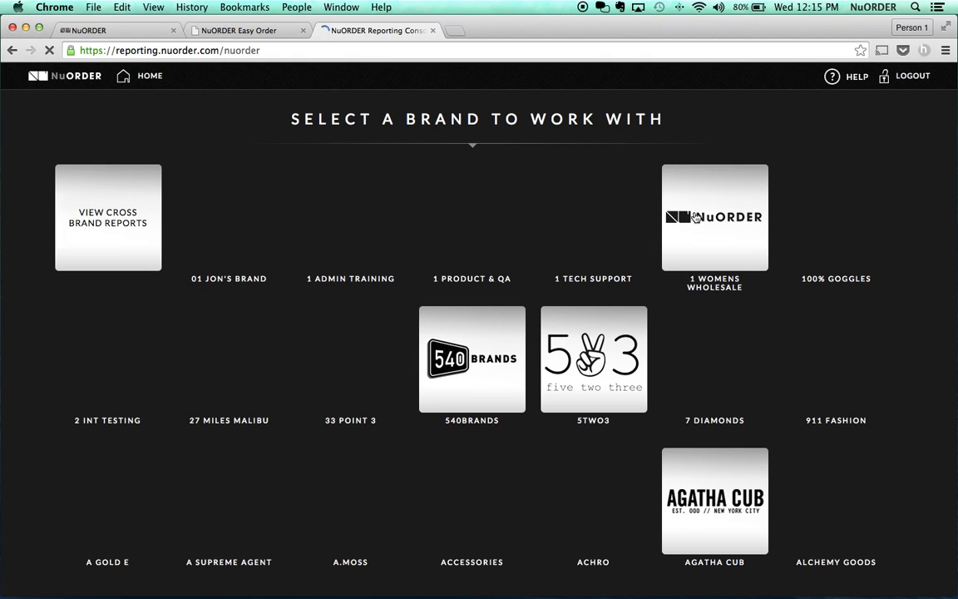
right_click(718, 213)
click(700, 211)
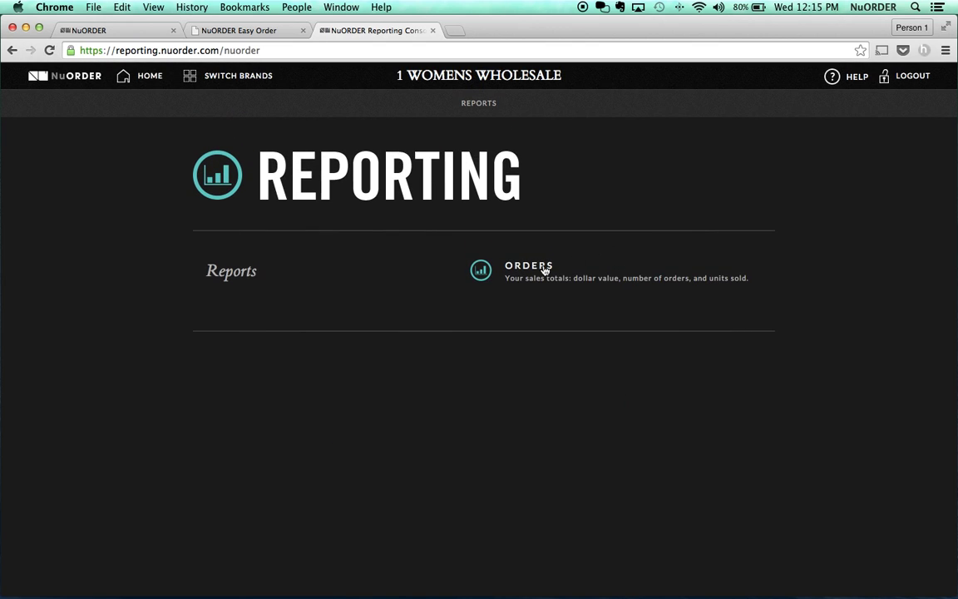
click(545, 270)
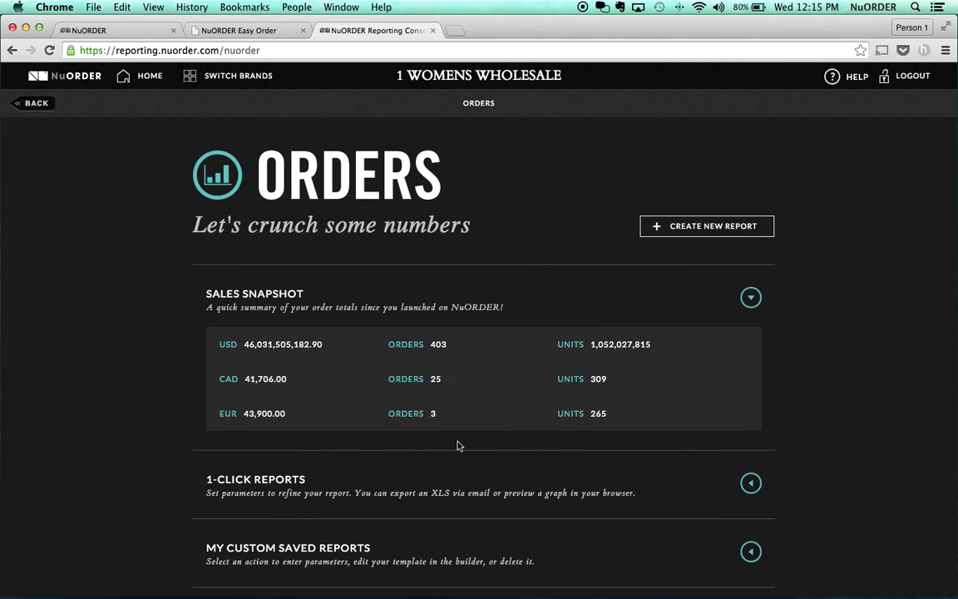
- Expand the 1-click reports and show parameters for Total Bookings by Style, Color, & Size
scroll(456, 446, down, 1)
right_click(752, 471)
click(729, 475)
click(751, 472)
scroll(753, 473, down, 8)
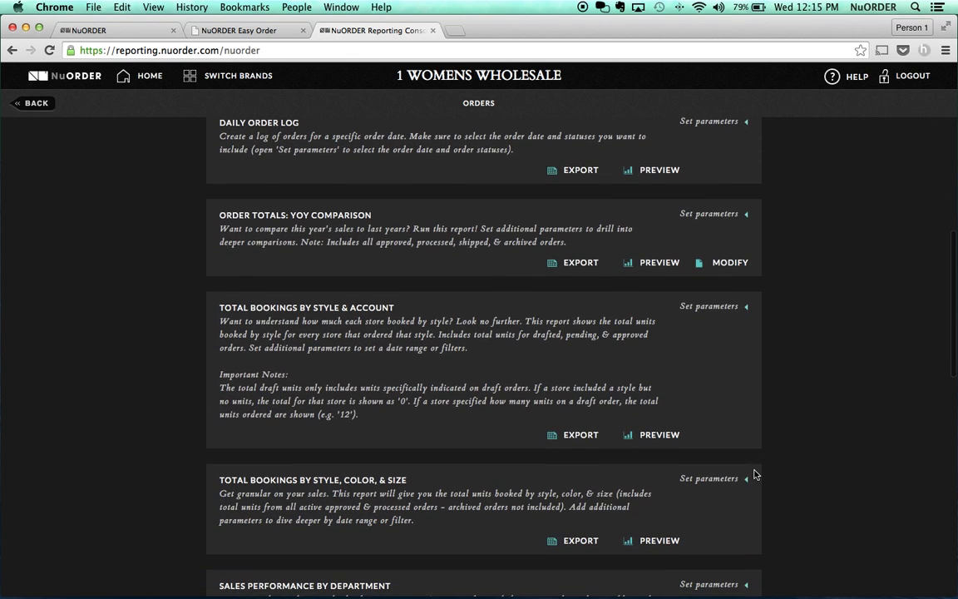
scroll(754, 474, down, 2)
scroll(755, 475, down, 1)
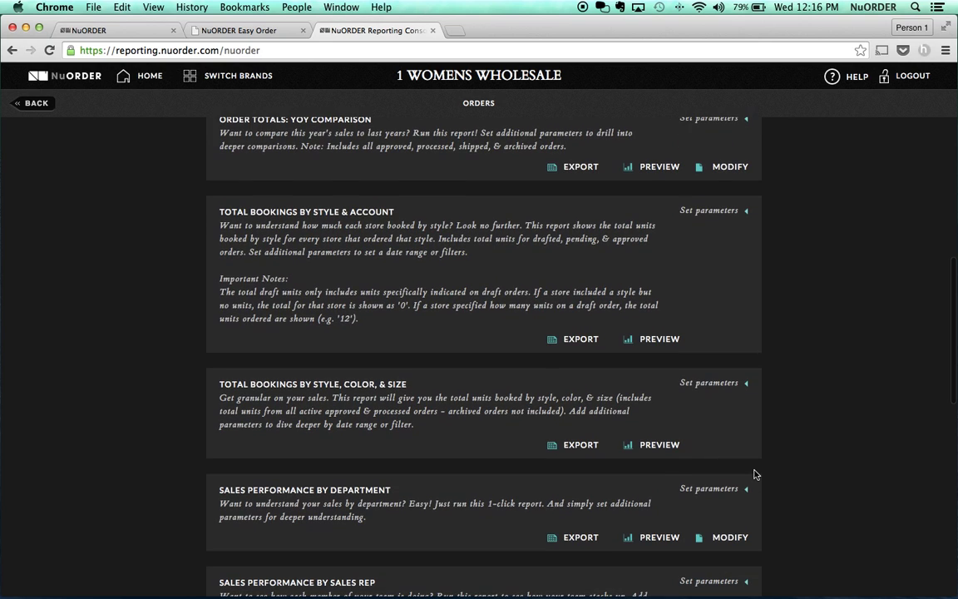
scroll(755, 474, down, 5)
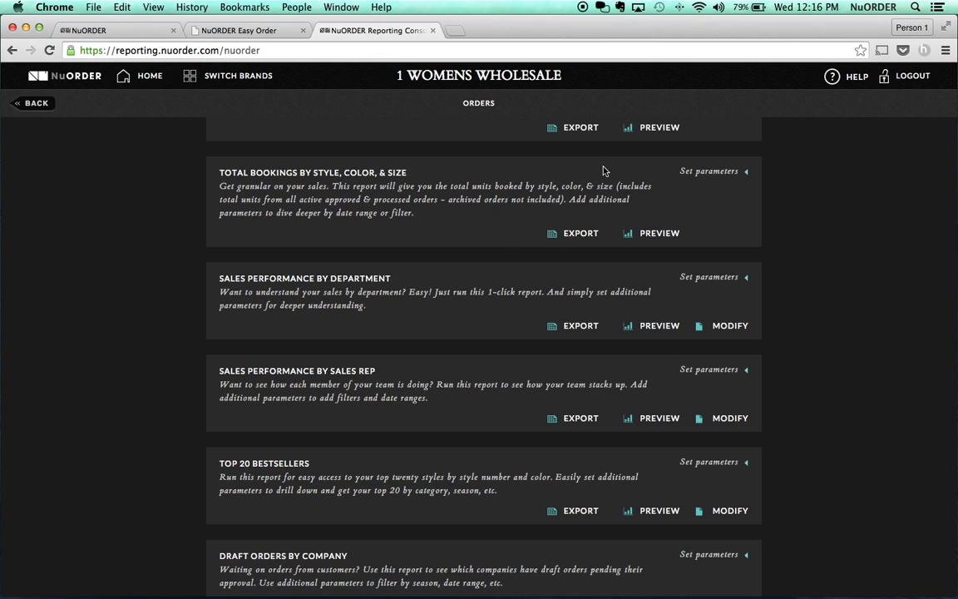
click(715, 172)
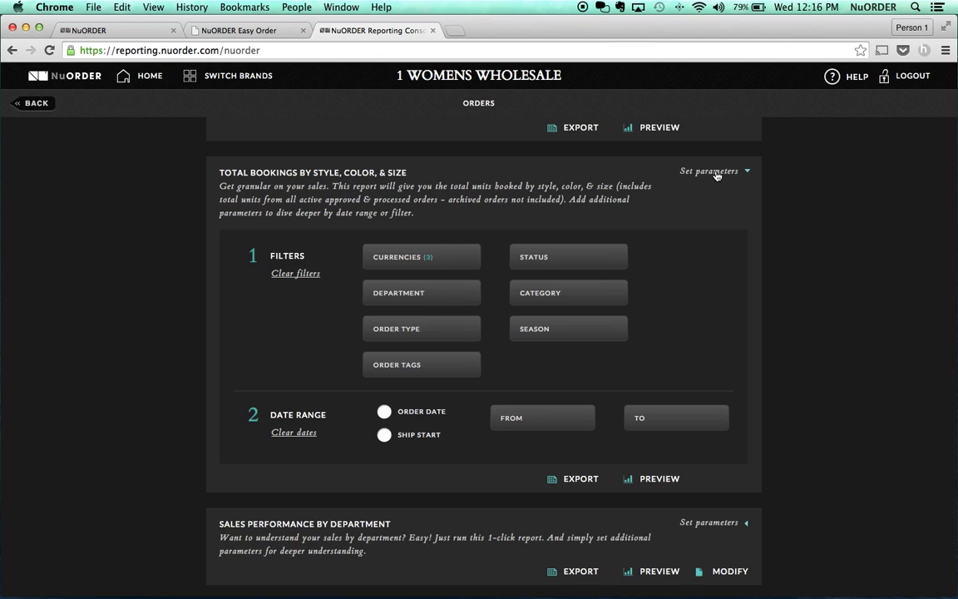
- Apply a Status filter of Draft, Review, Pending, Edited, Approved and Processed to Total Bookings
click(574, 262)
click(517, 328)
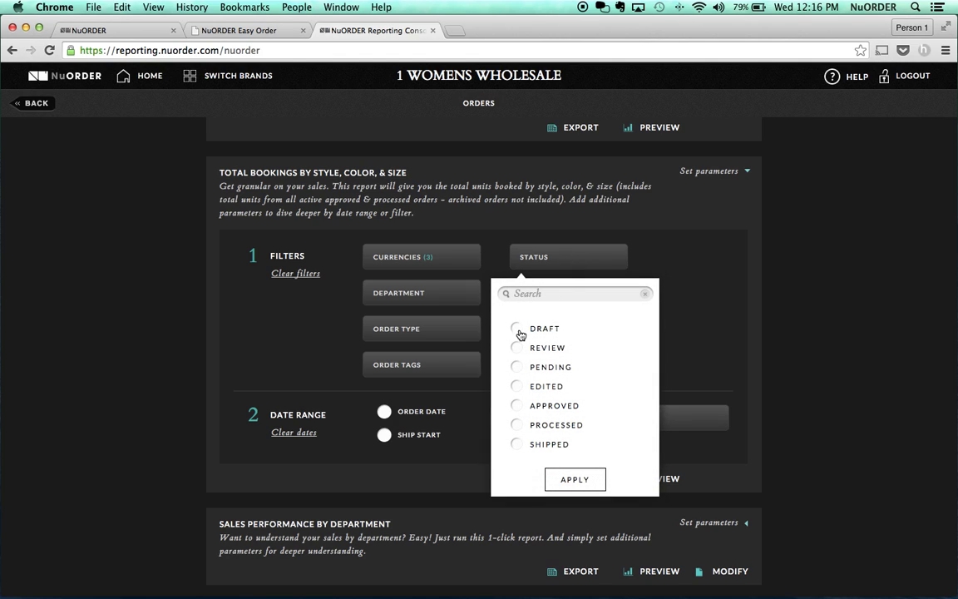
click(517, 347)
click(516, 367)
click(516, 388)
click(518, 404)
click(518, 425)
click(575, 480)
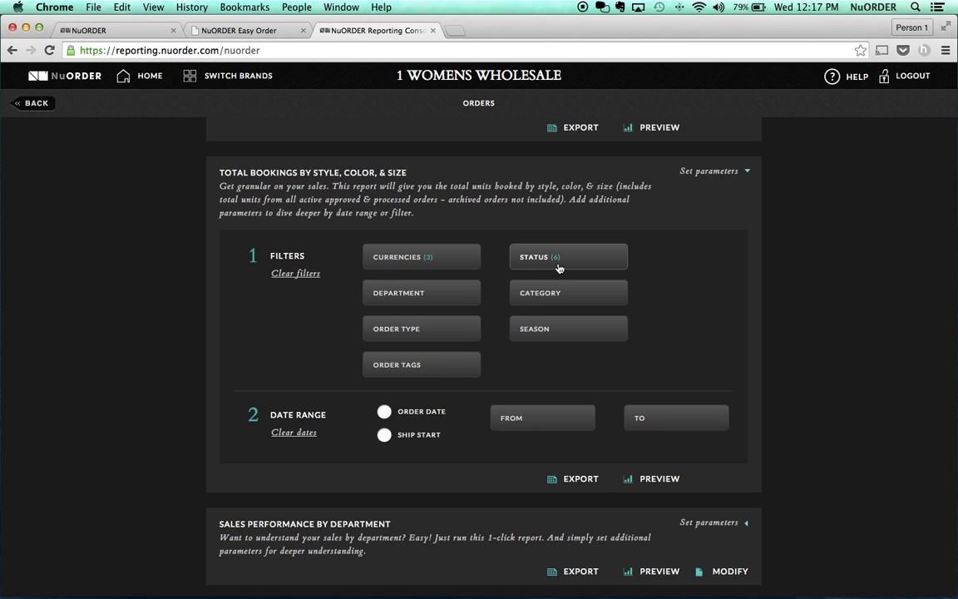
scroll(560, 266, down, 5)
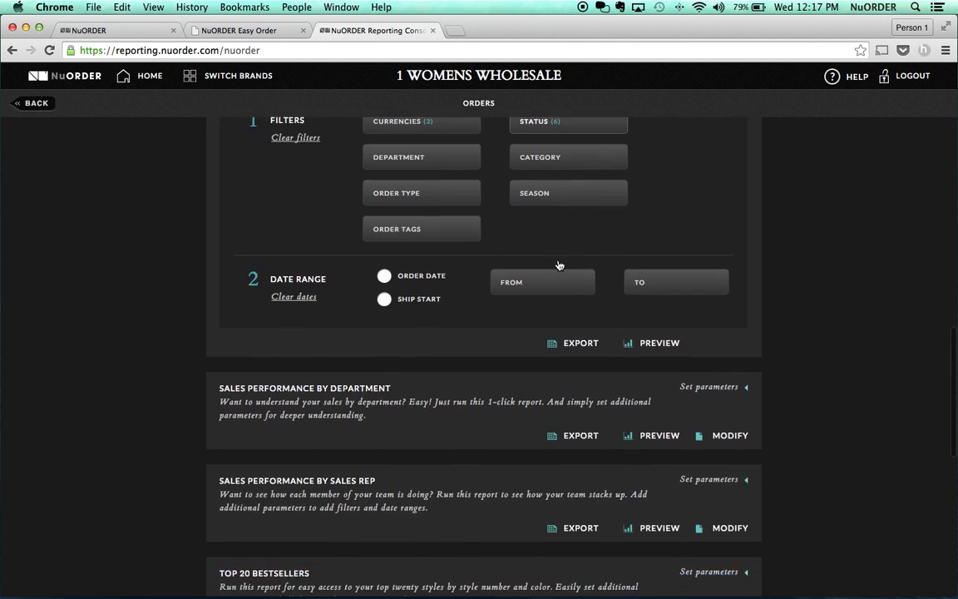
scroll(559, 265, down, 6)
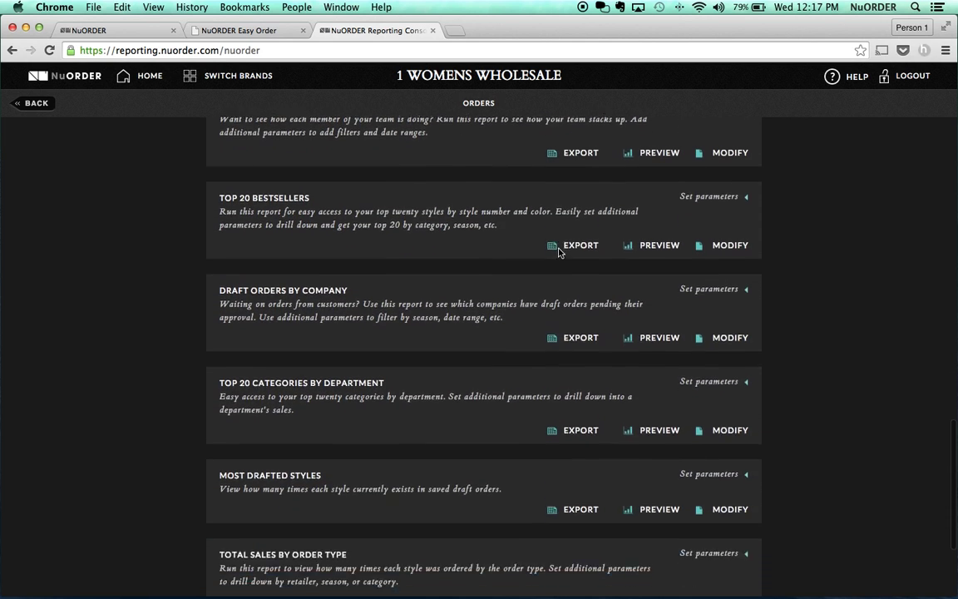
- Filter Top 20 Bestsellers to Draft, Review, Pending, Edited, Approved and Processed statuses
click(735, 169)
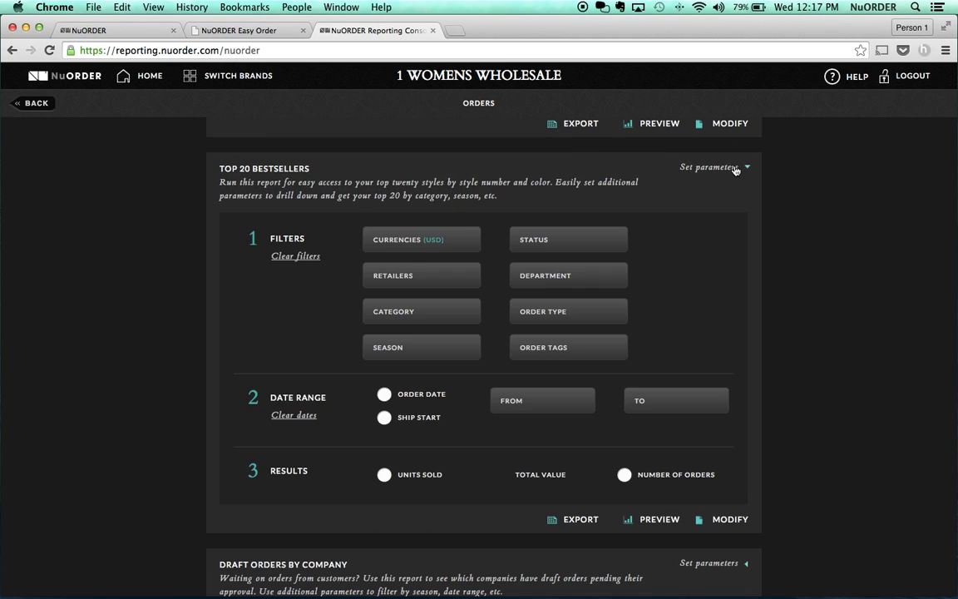
click(532, 241)
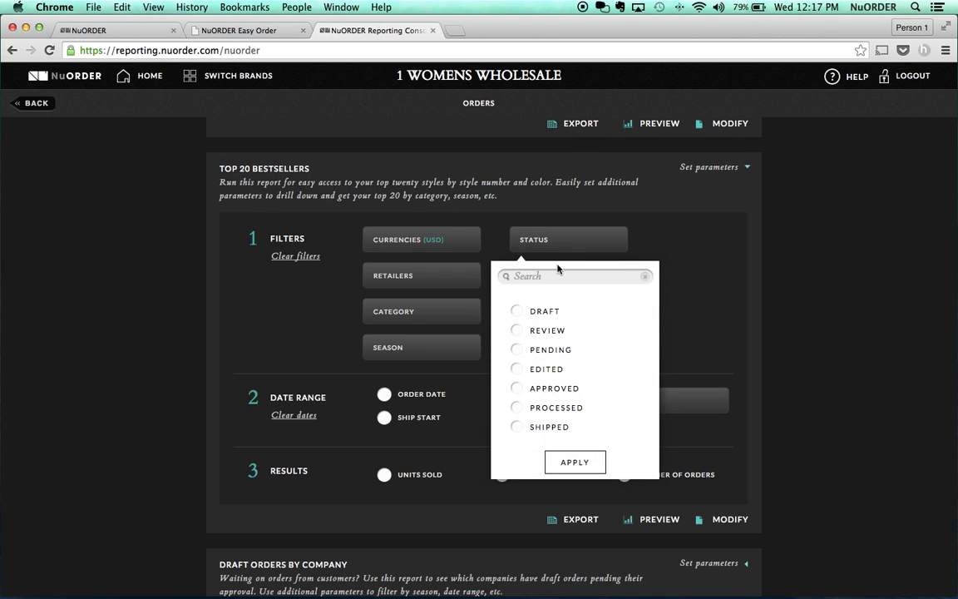
click(517, 311)
click(517, 330)
click(516, 349)
click(517, 368)
click(517, 388)
click(517, 408)
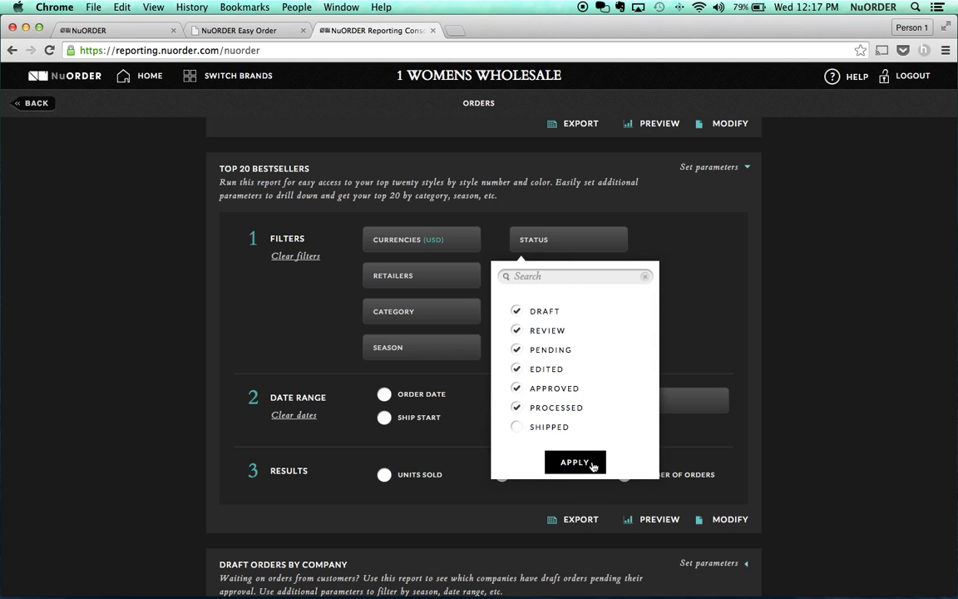
click(589, 465)
- Limit Top 20 Bestsellers to the Spring season, measure by units sold, and preview the chart
click(439, 354)
scroll(385, 476, down, 1)
click(369, 497)
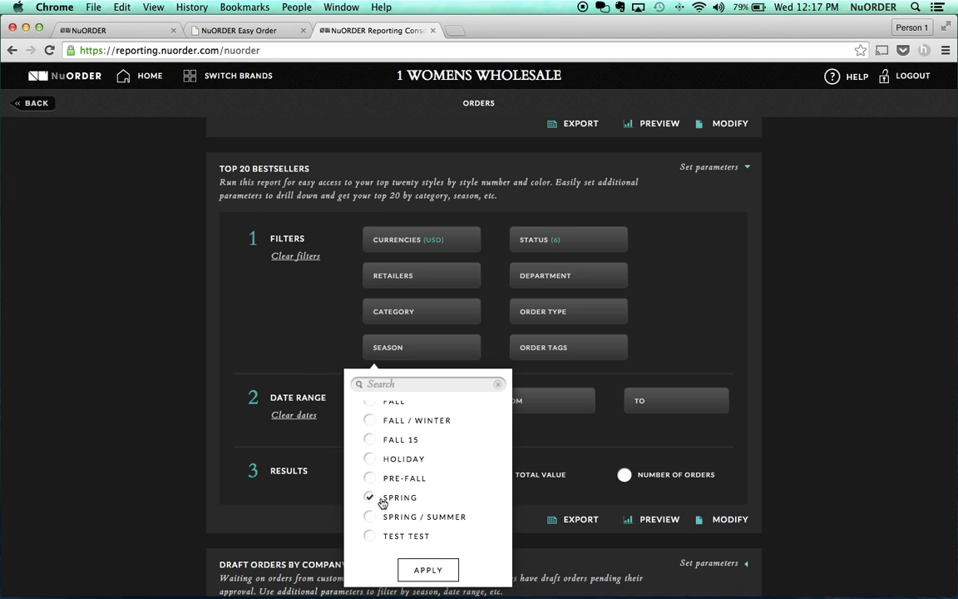
click(428, 571)
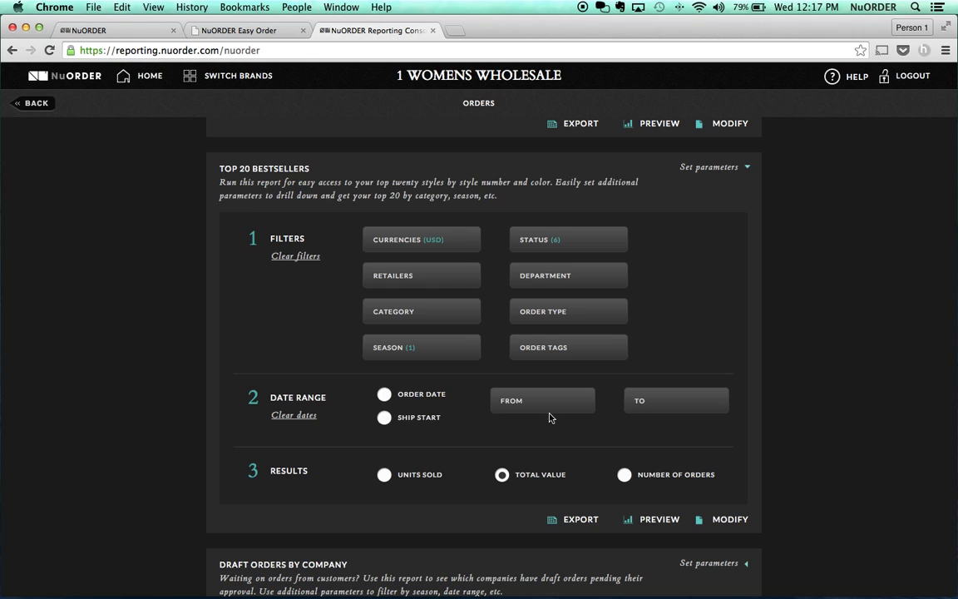
click(431, 481)
click(654, 523)
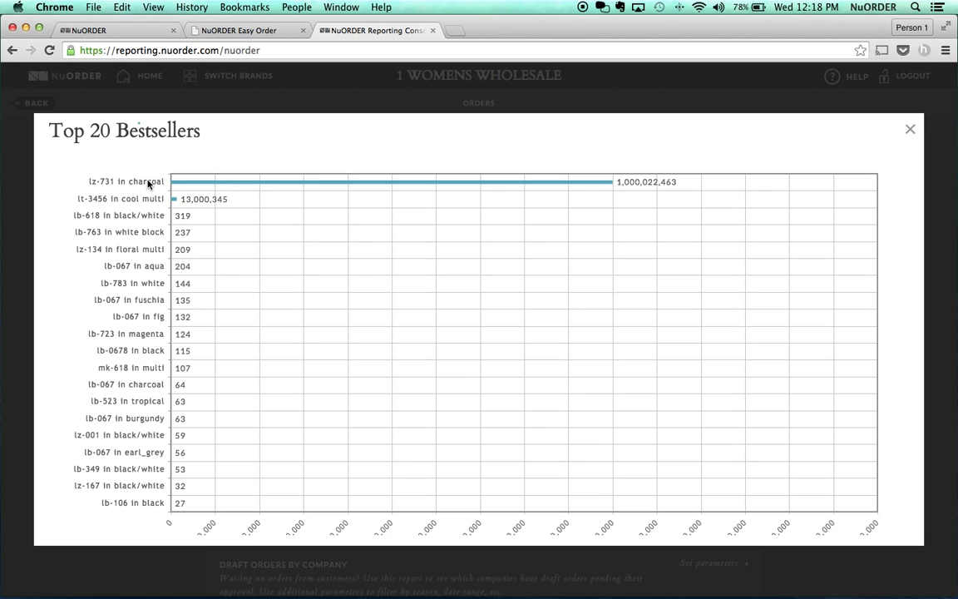
mouse_move(148, 184)
mouse_move(143, 203)
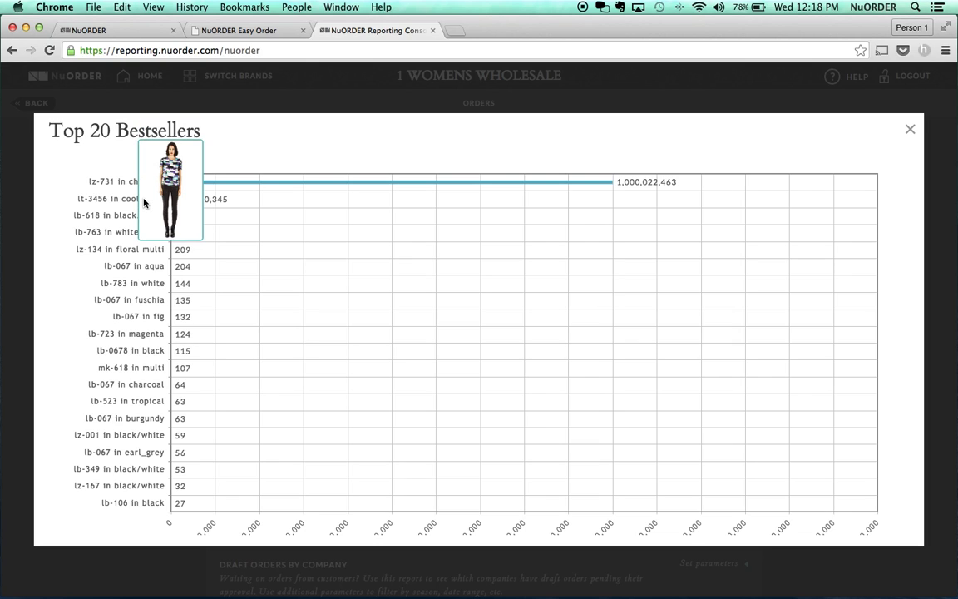
click(911, 132)
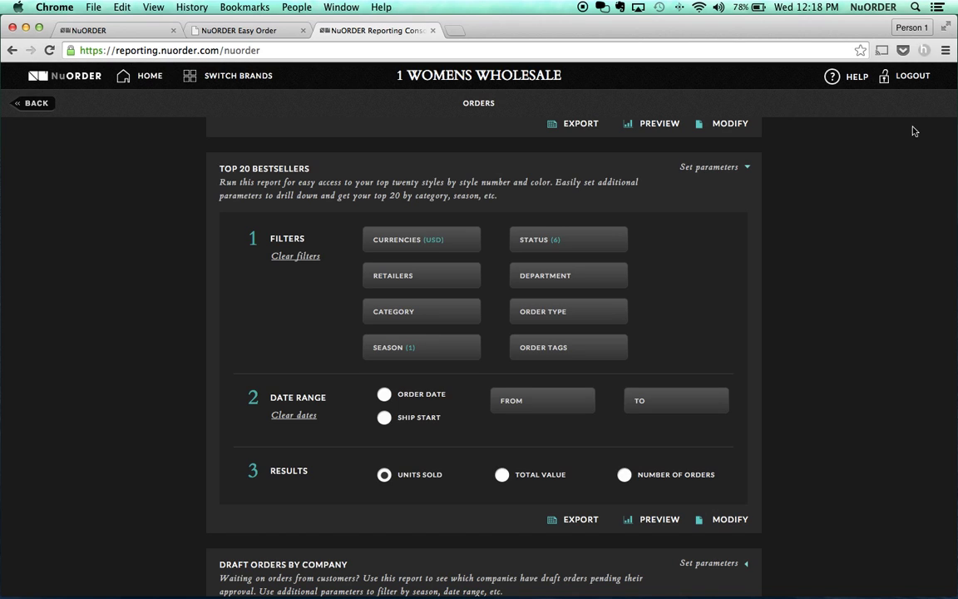
- Open Who Didn't Buy the Top 20 Best Sellers parameters and apply a Spring-only Season filter
scroll(626, 373, down, 10)
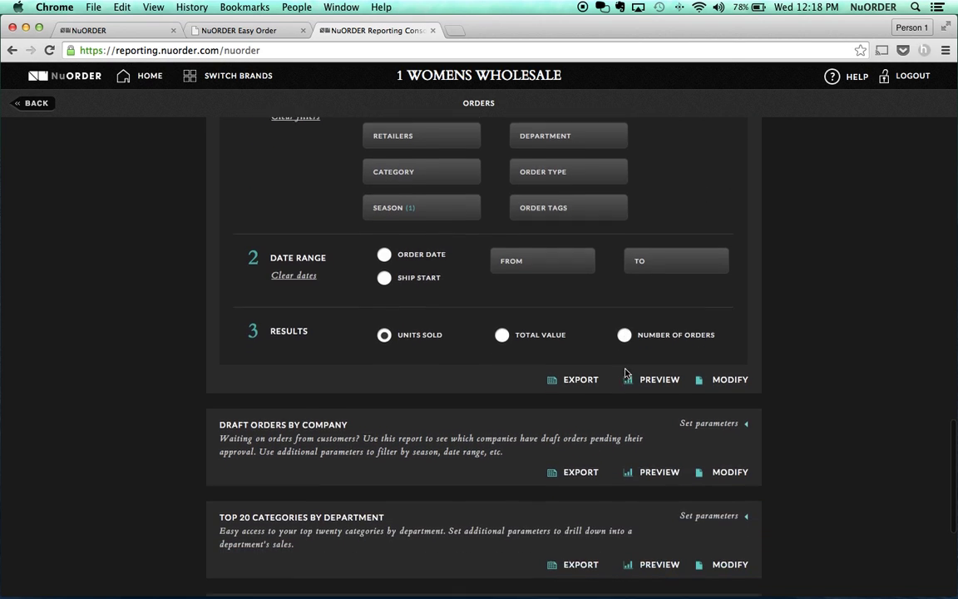
scroll(626, 374, down, 7)
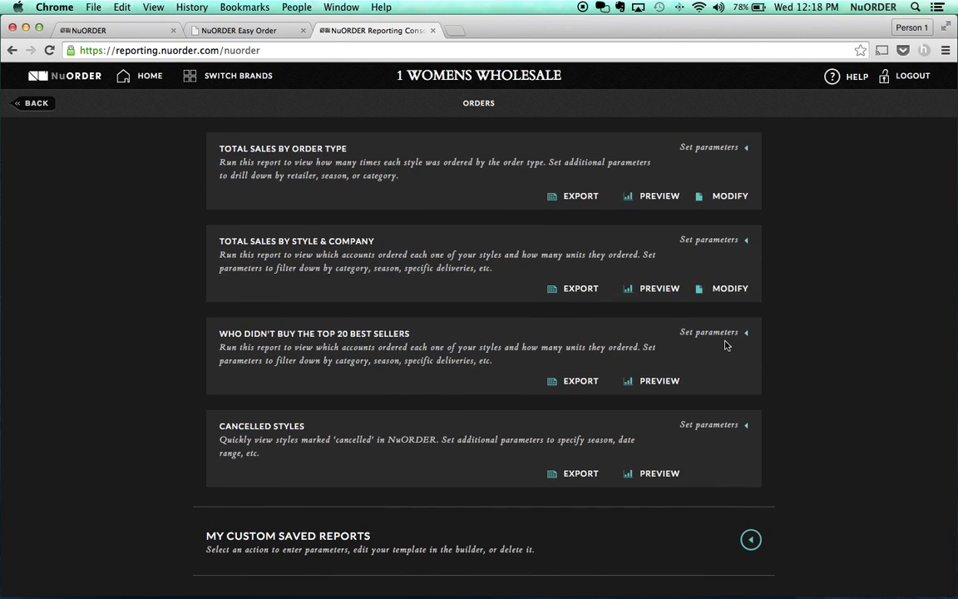
click(726, 333)
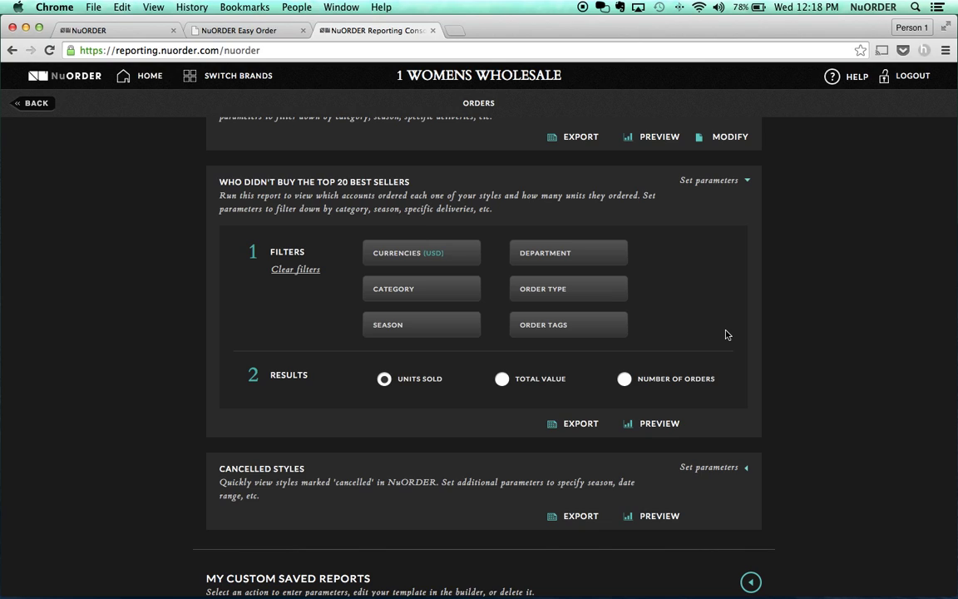
click(470, 324)
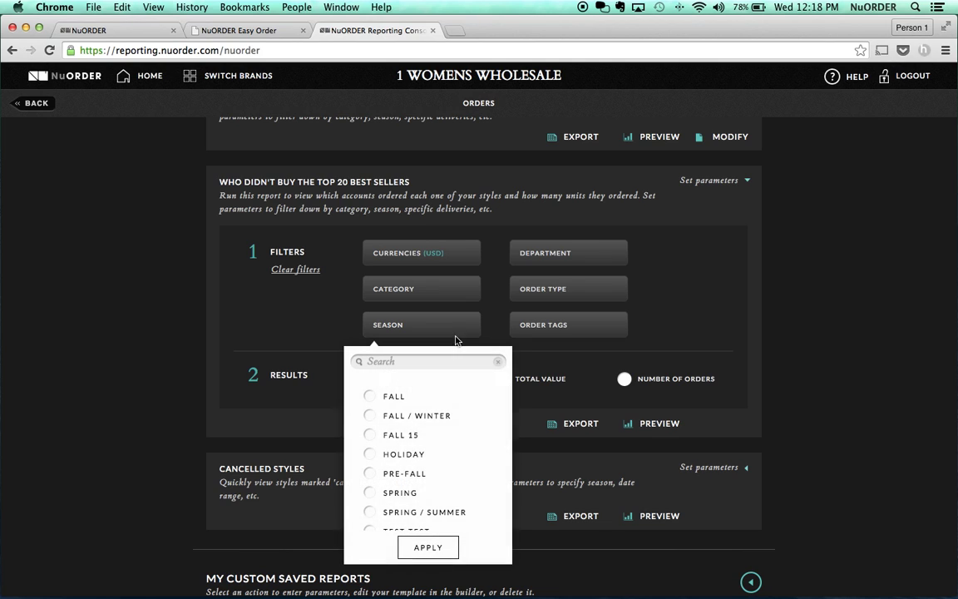
click(408, 491)
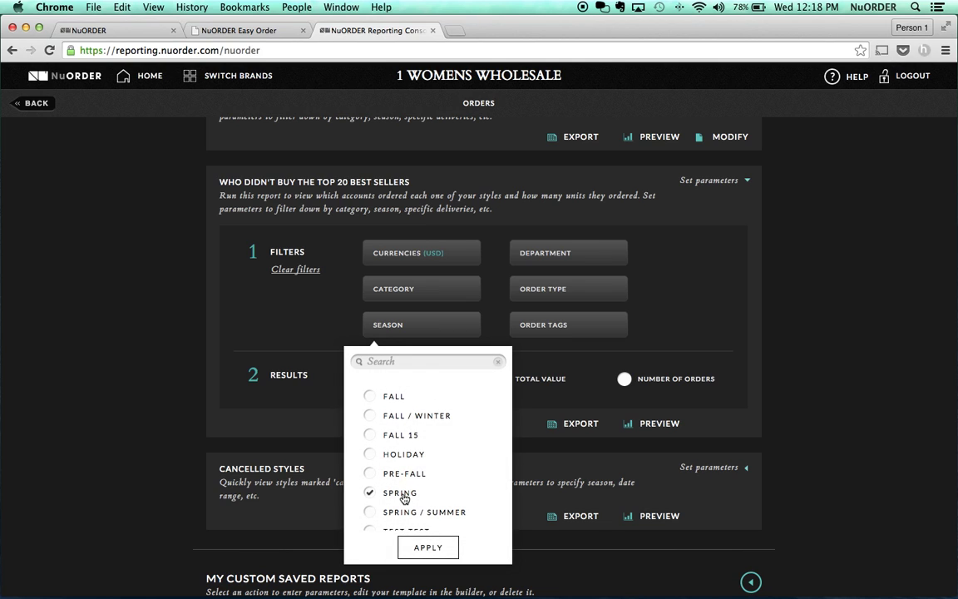
click(423, 548)
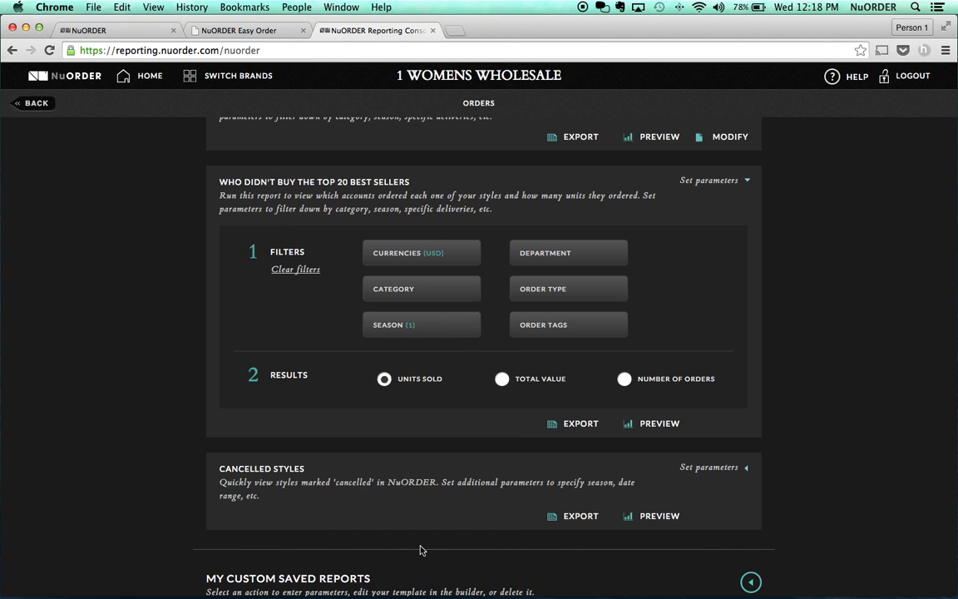
click(434, 330)
click(433, 329)
click(629, 427)
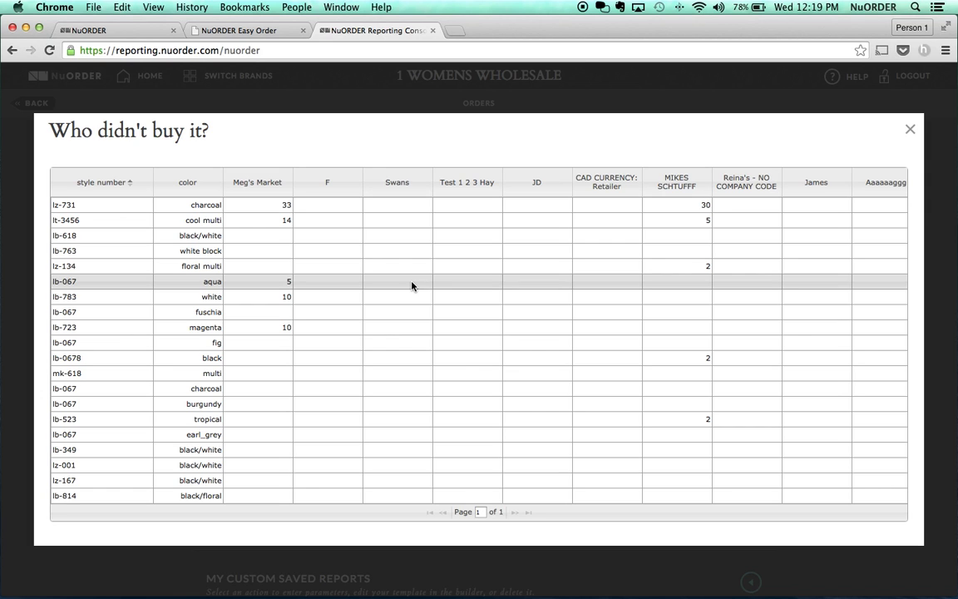
scroll(411, 285, right, 10)
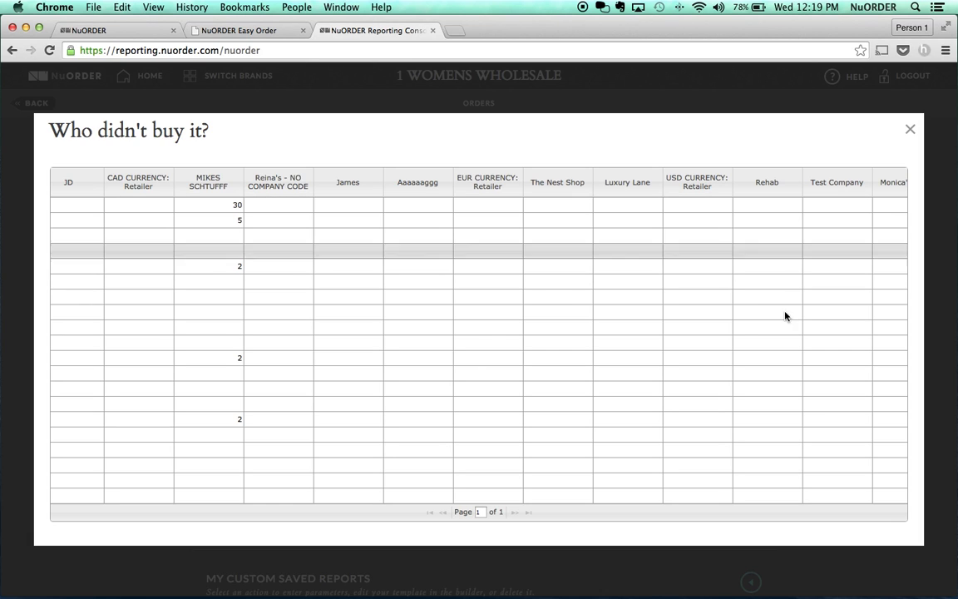
click(910, 131)
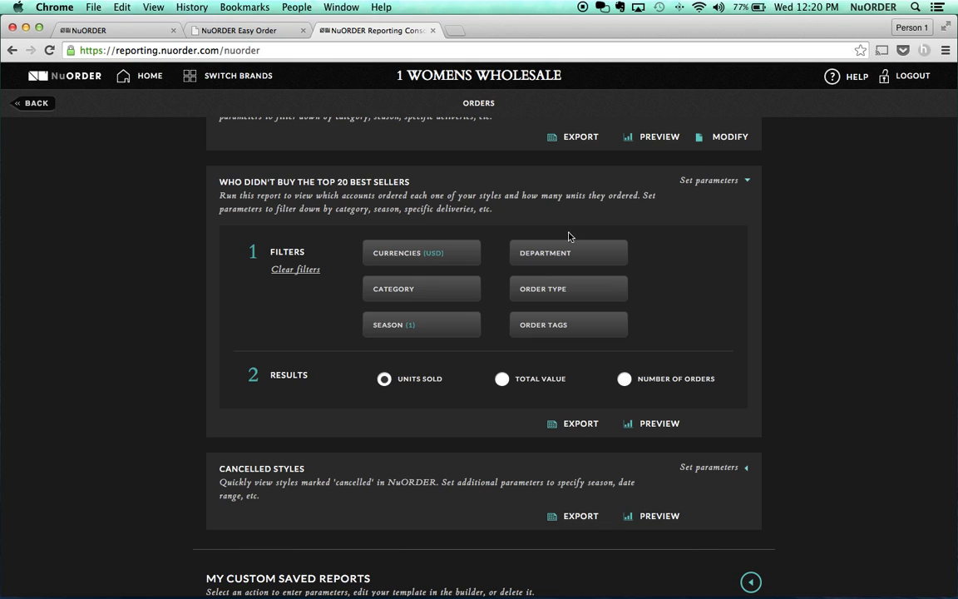
- Add Fall alongside Spring in the Who Didn't Buy Season filter, making it 2
click(450, 324)
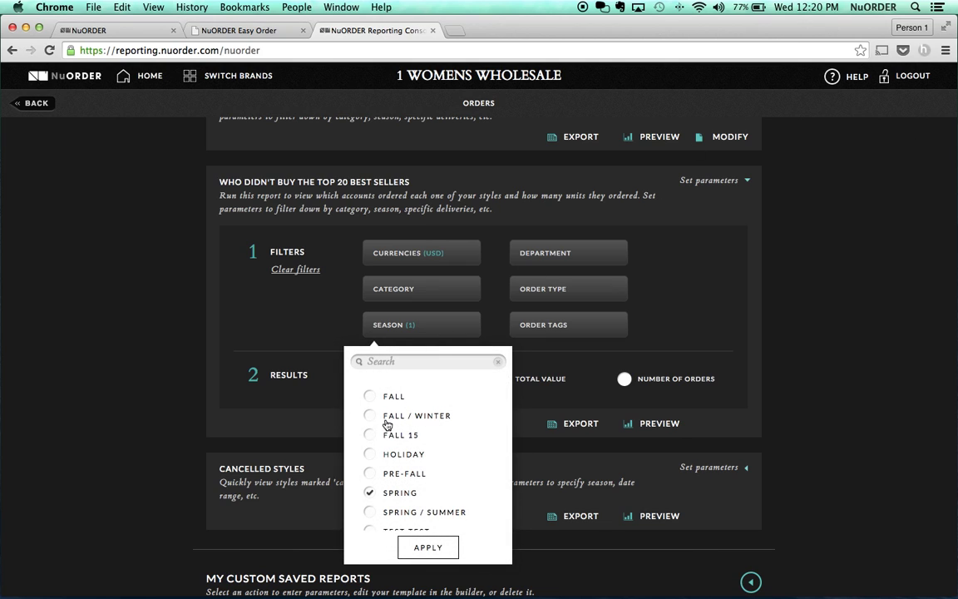
click(372, 398)
click(429, 546)
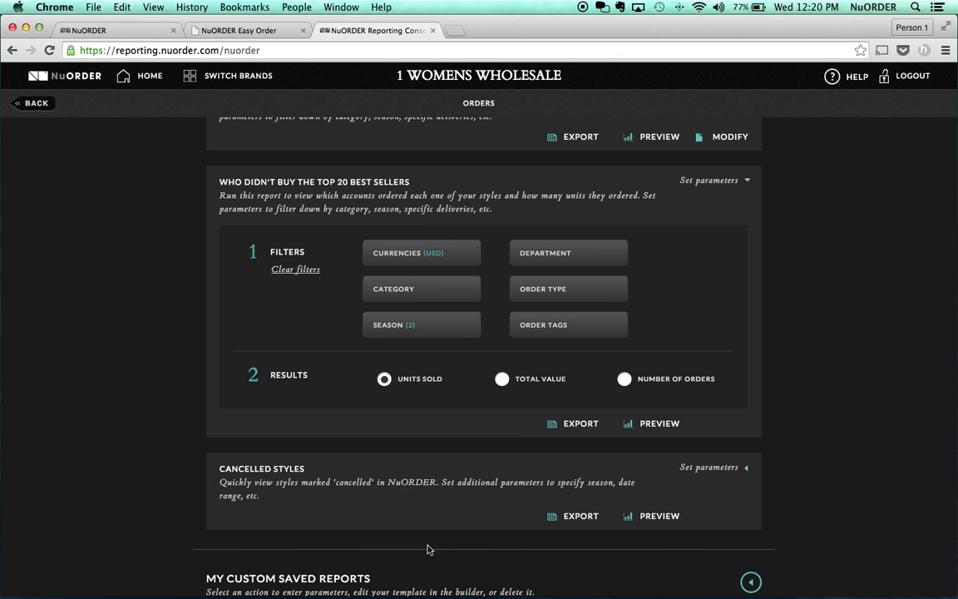
scroll(428, 549, up, 5)
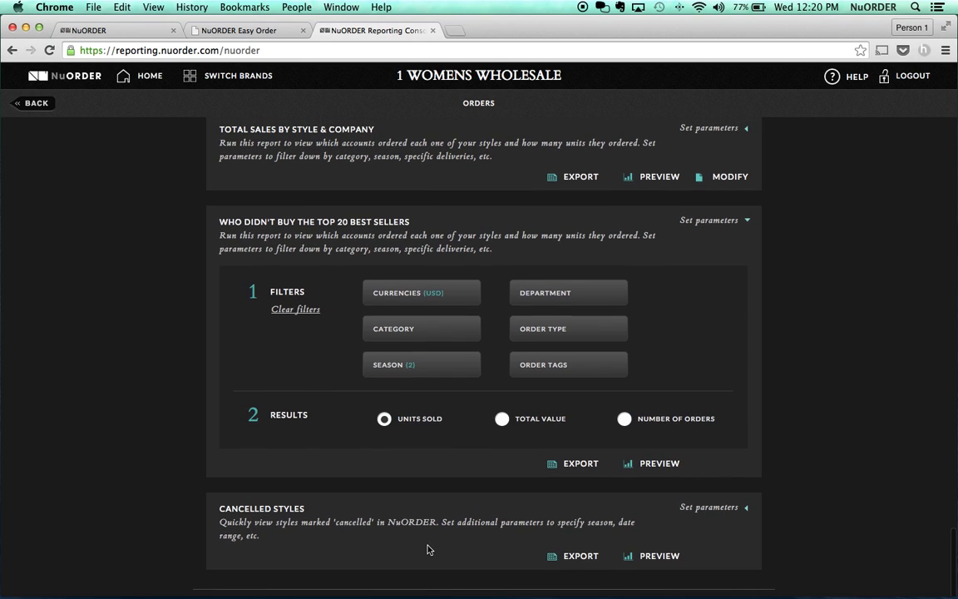
scroll(428, 549, up, 10)
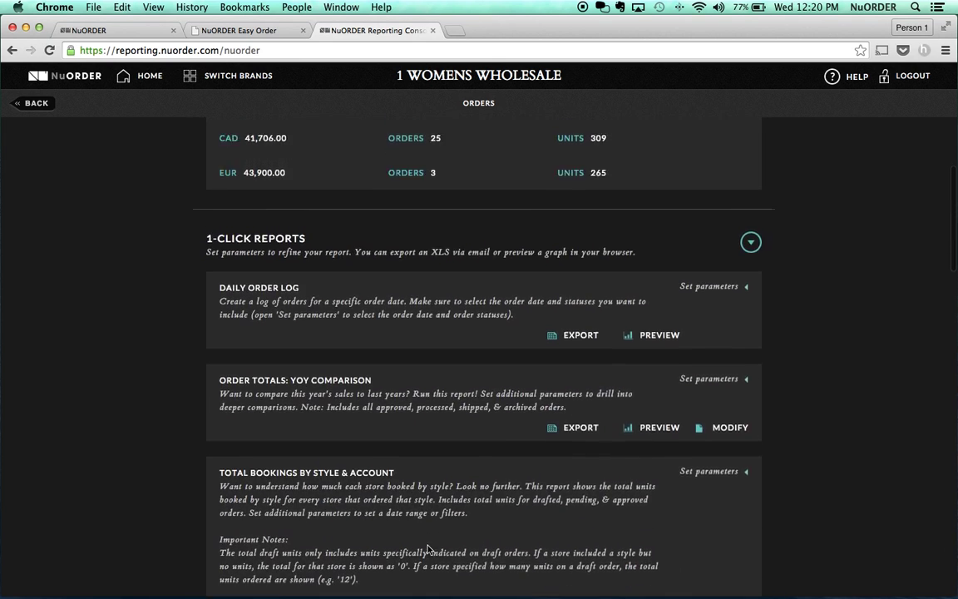